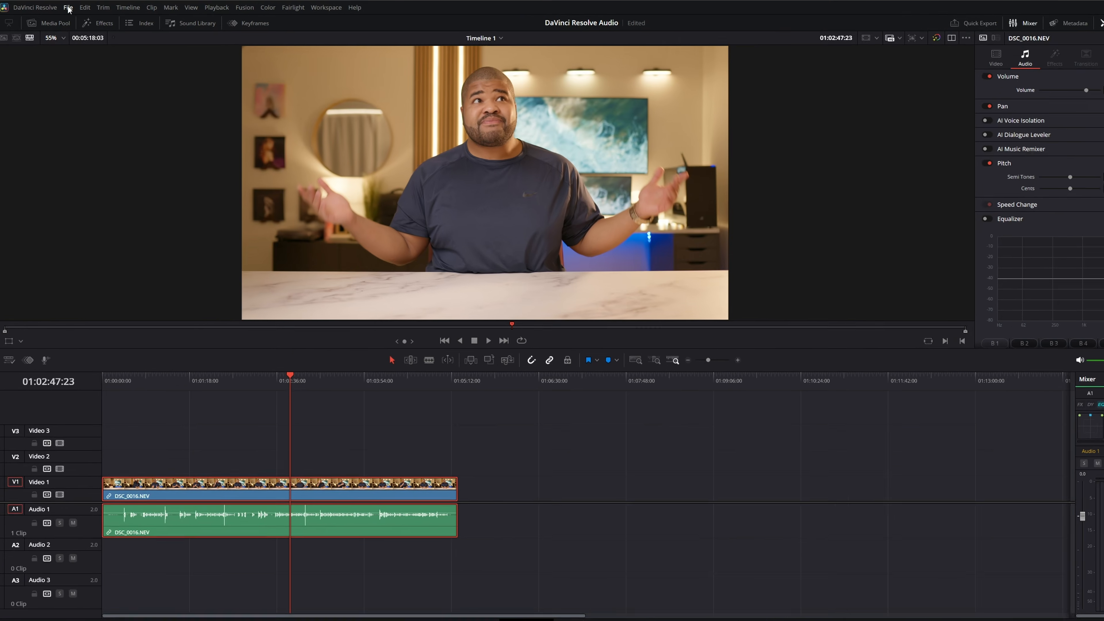
- Set the project's Fairlight target loudness level to -14 LUFS and save the project settings
click(70, 7)
click(167, 290)
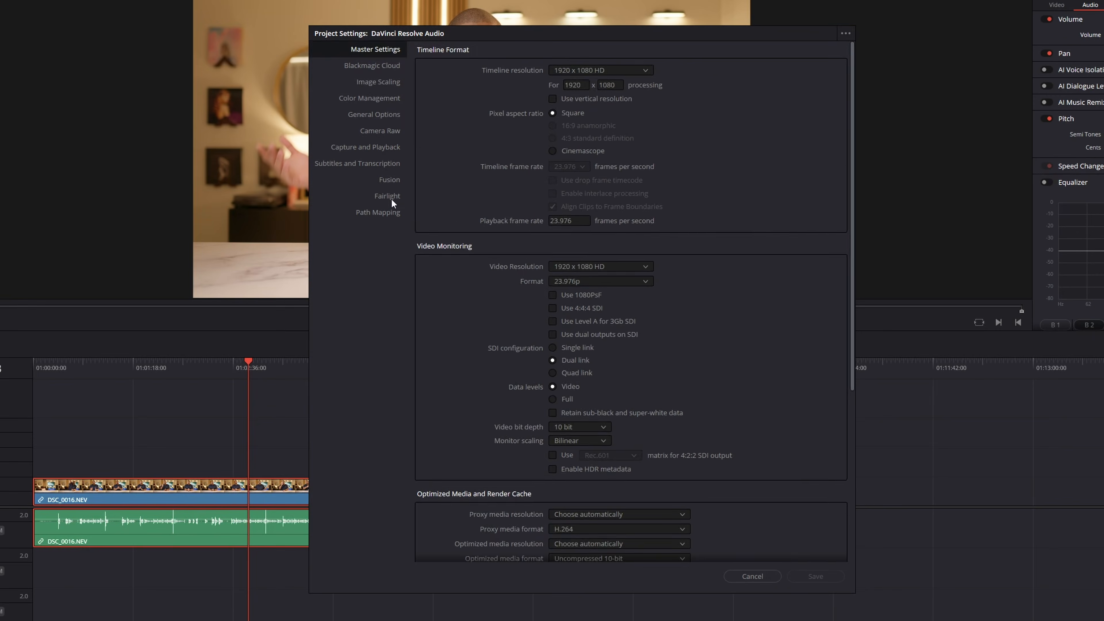
click(391, 197)
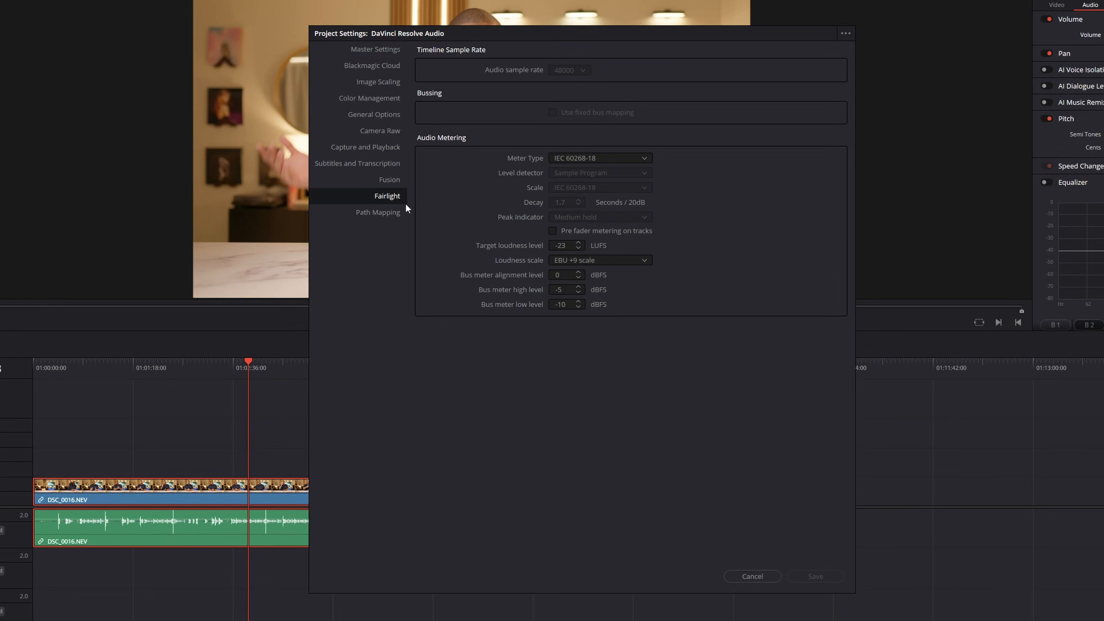
click(568, 246)
key(BackSpace)
key(BackSpace)
click(814, 577)
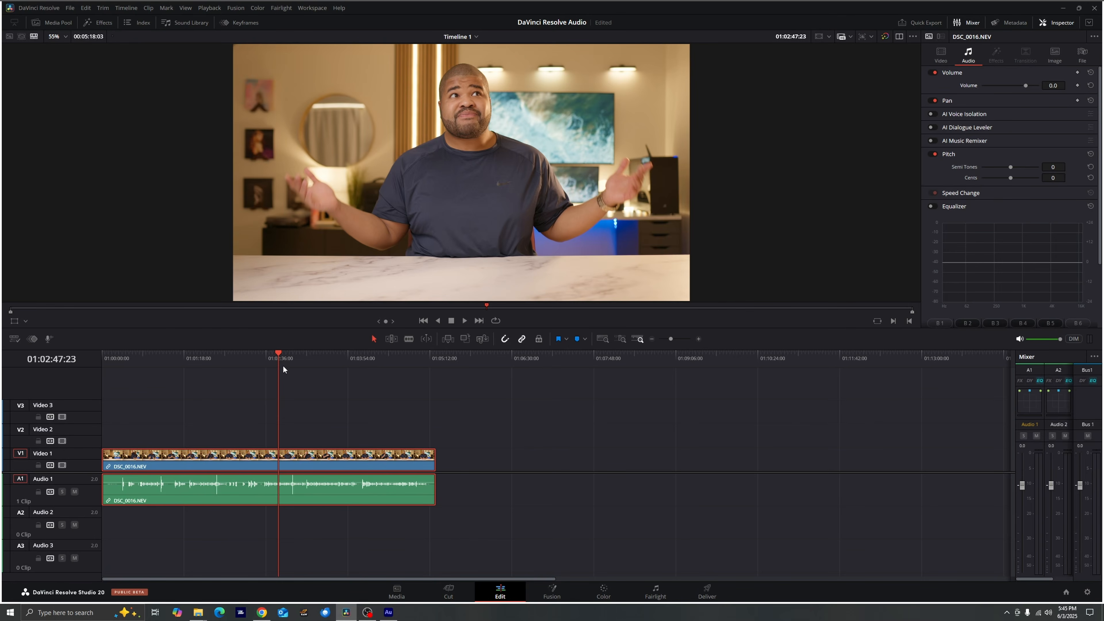
- Play part of the DSC_0016 clip to check its level, and set the clip volume to 9.0
key(space)
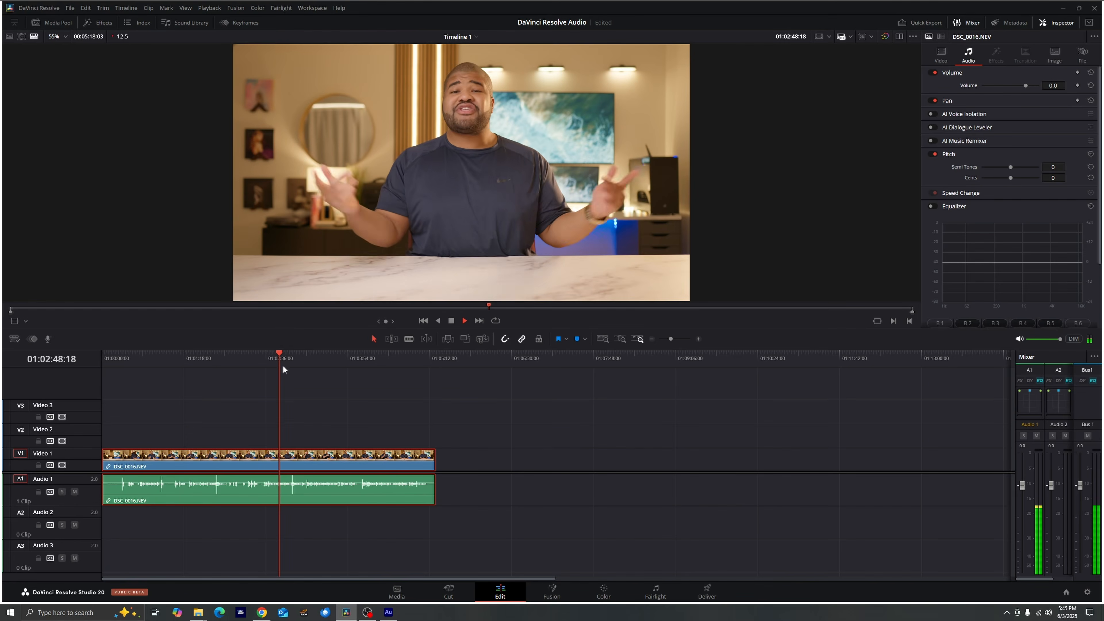
key(space)
click(1052, 85)
text(-9)
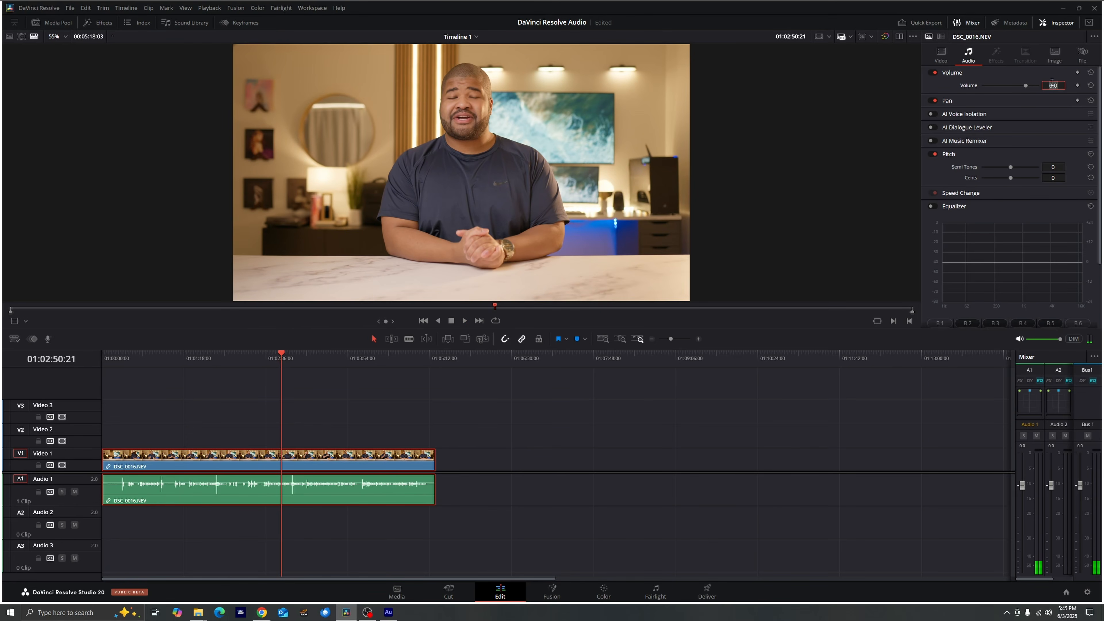
click(544, 394)
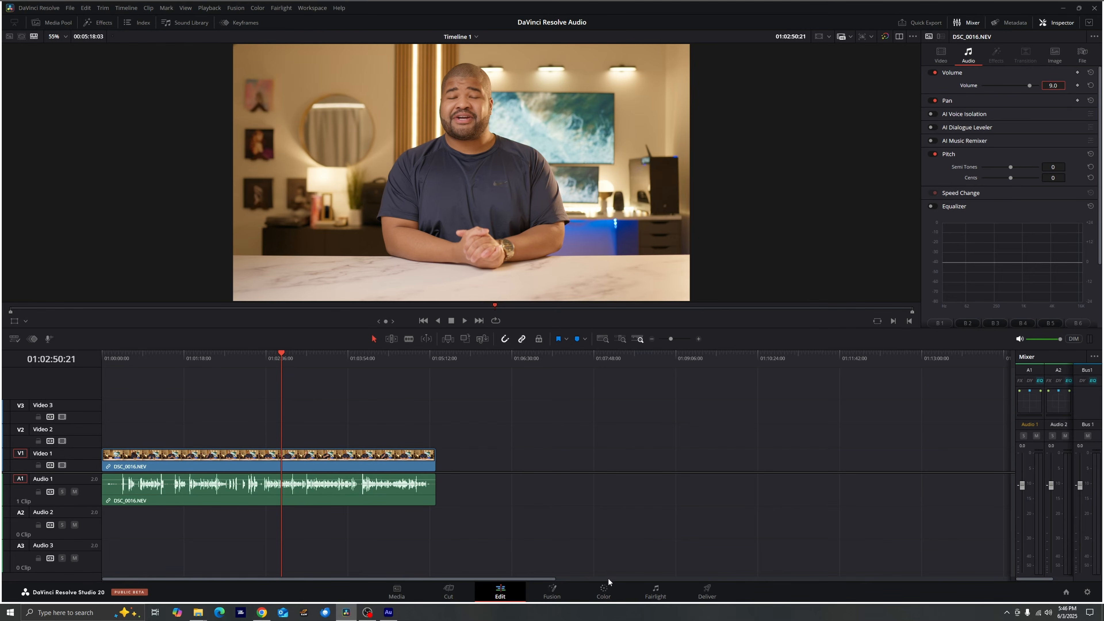
- On the Fairlight page, set the loudness meter standard to BS.1770-4
click(642, 592)
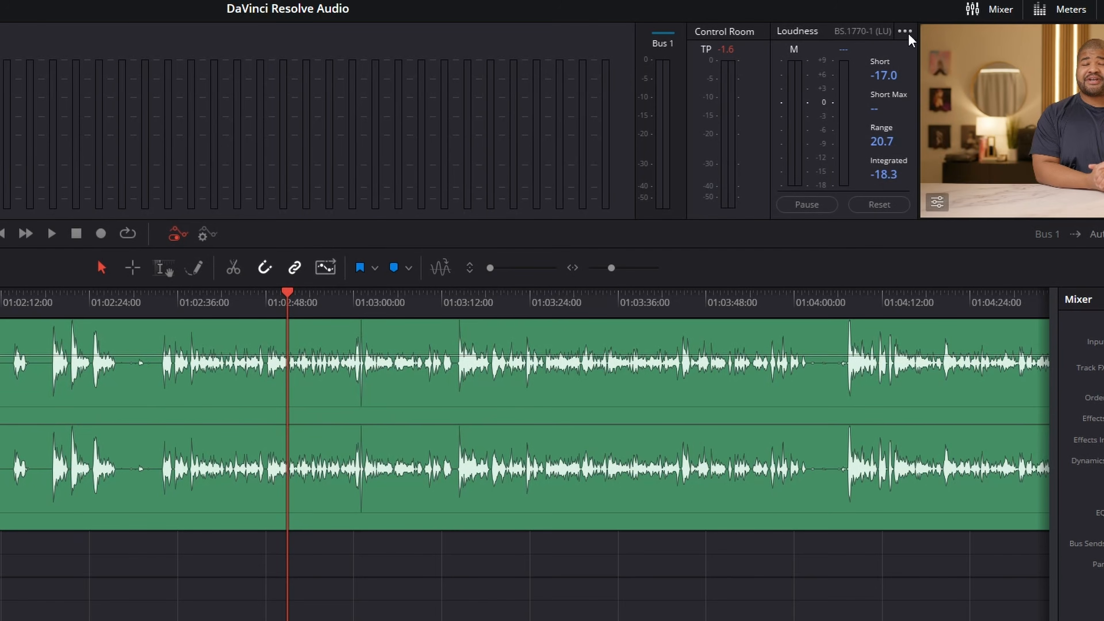
click(900, 35)
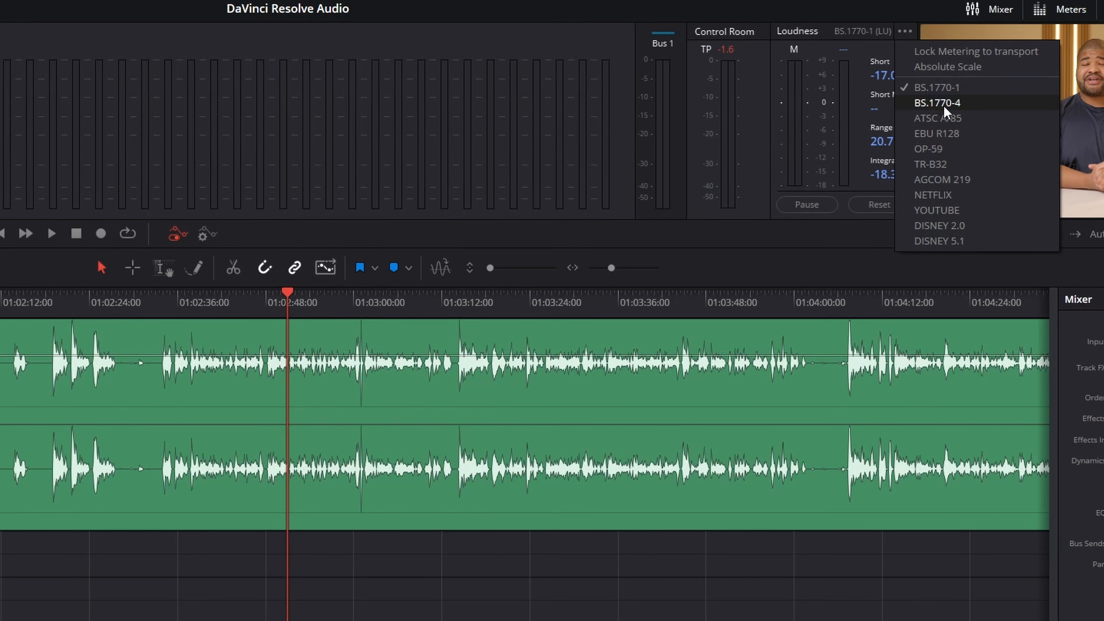
click(952, 106)
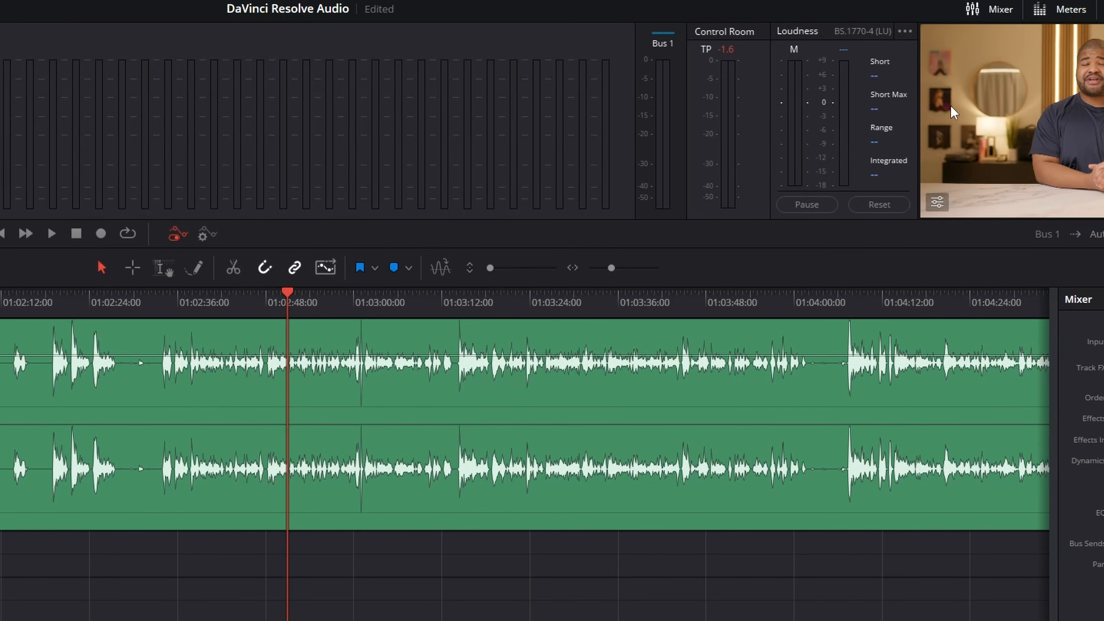
click(905, 31)
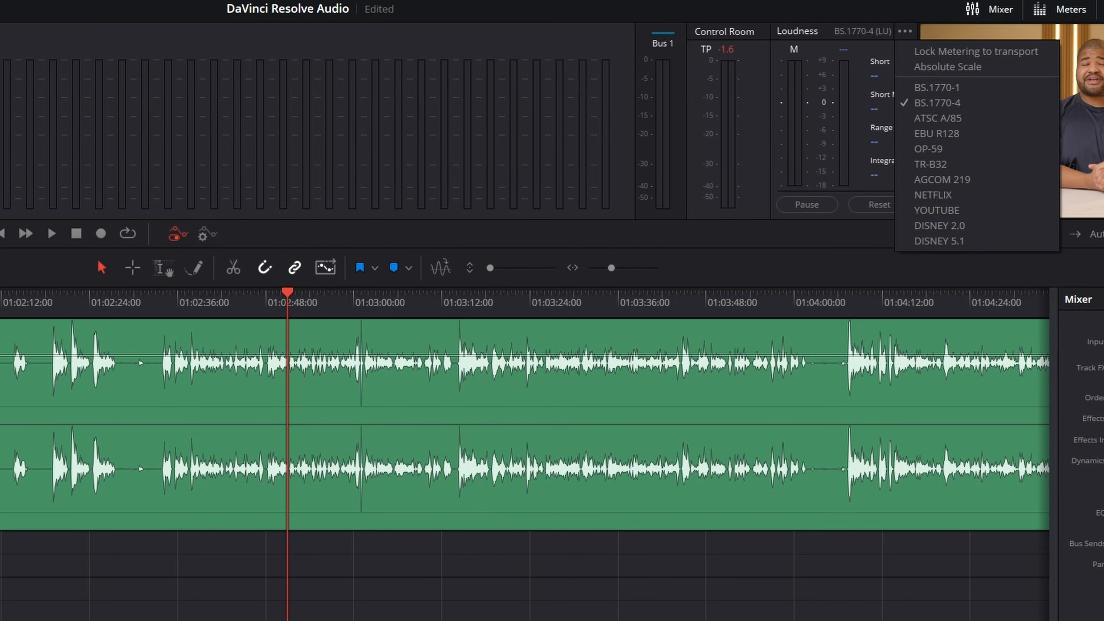
click(445, 257)
- Switch the loudness meter to the absolute scale and check its readings by playing the dialogue before and after
key(space)
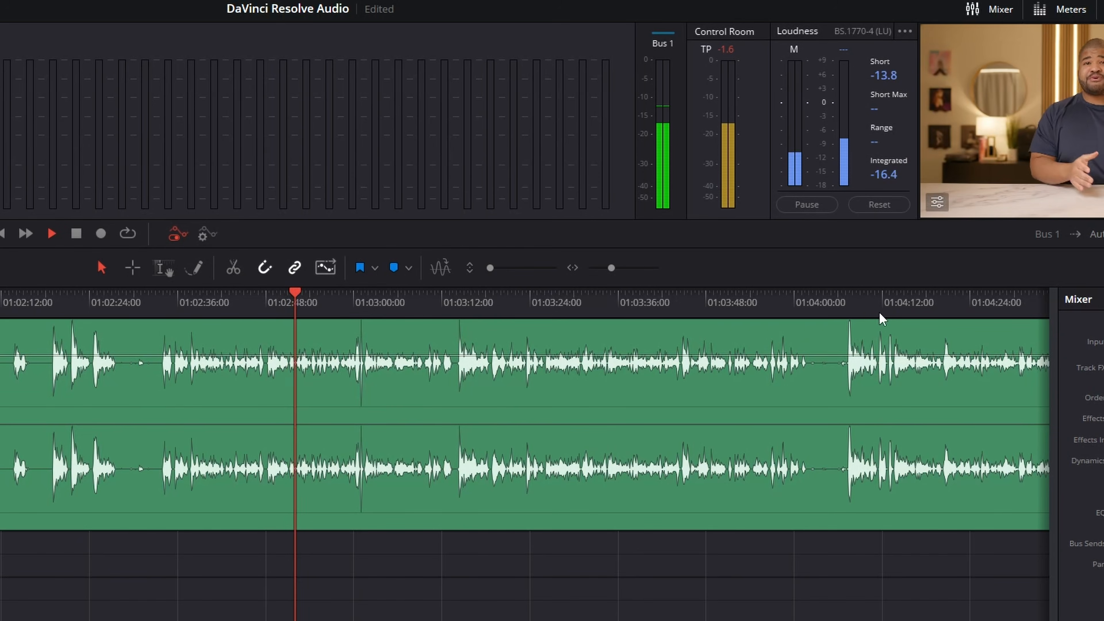
key(space)
click(904, 31)
click(944, 69)
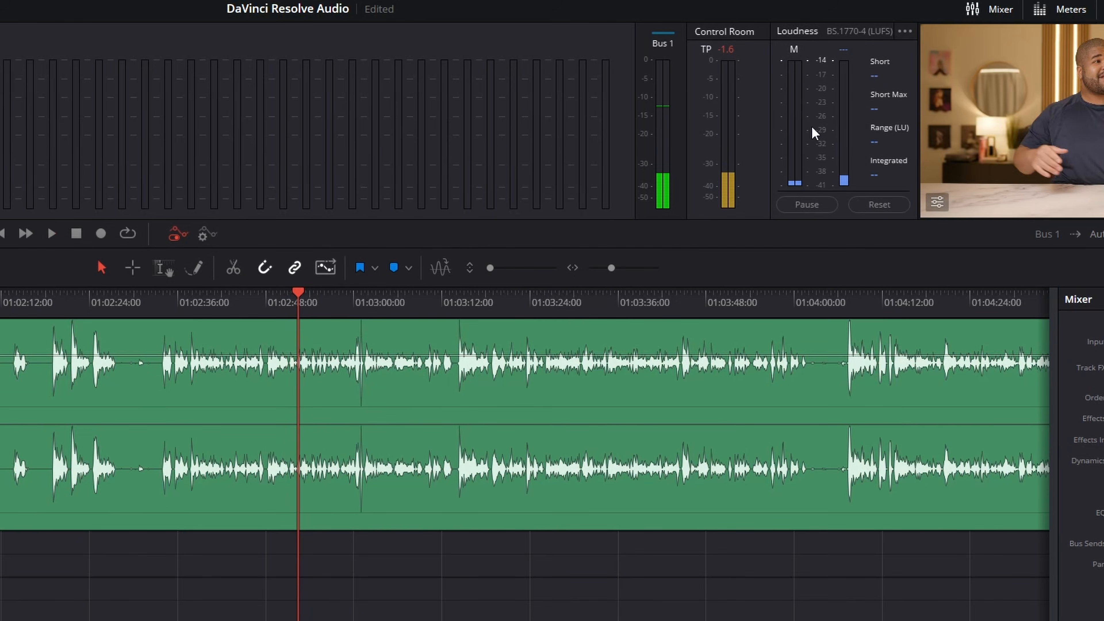
key(space)
key(space)
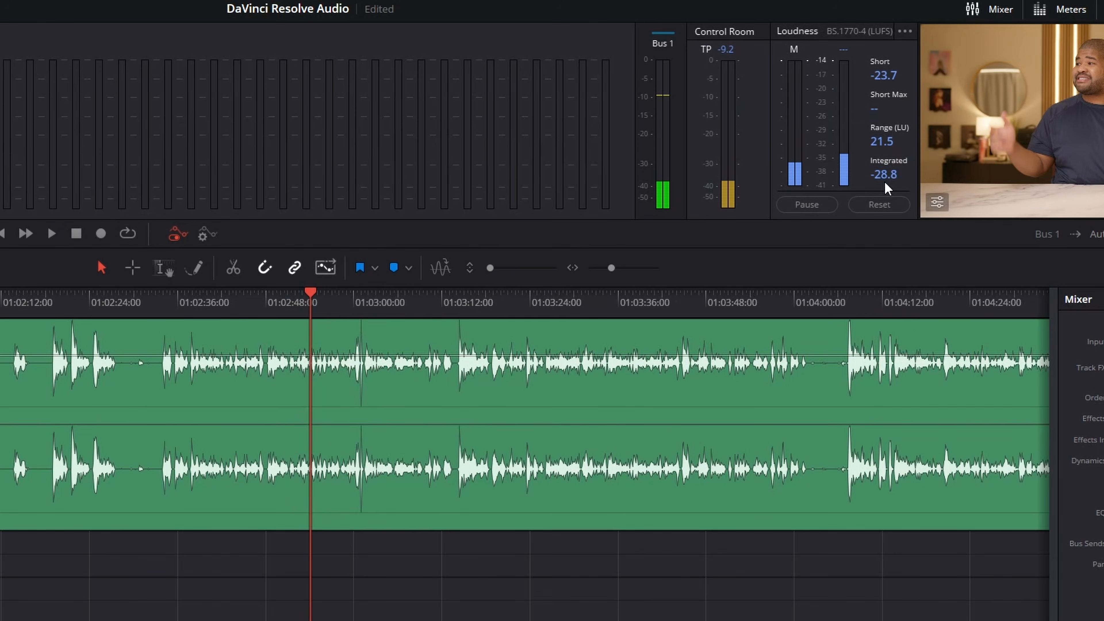
- Lock loudness metering to the transport and replay the dialogue from around 01:02:50 to check the loudness readings
click(907, 31)
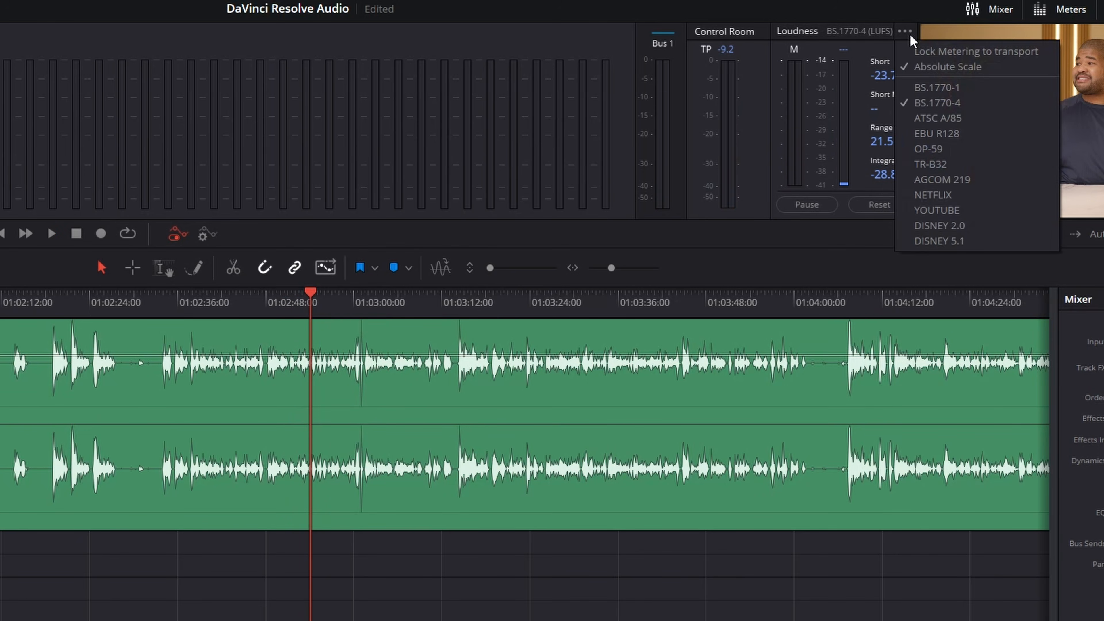
click(977, 55)
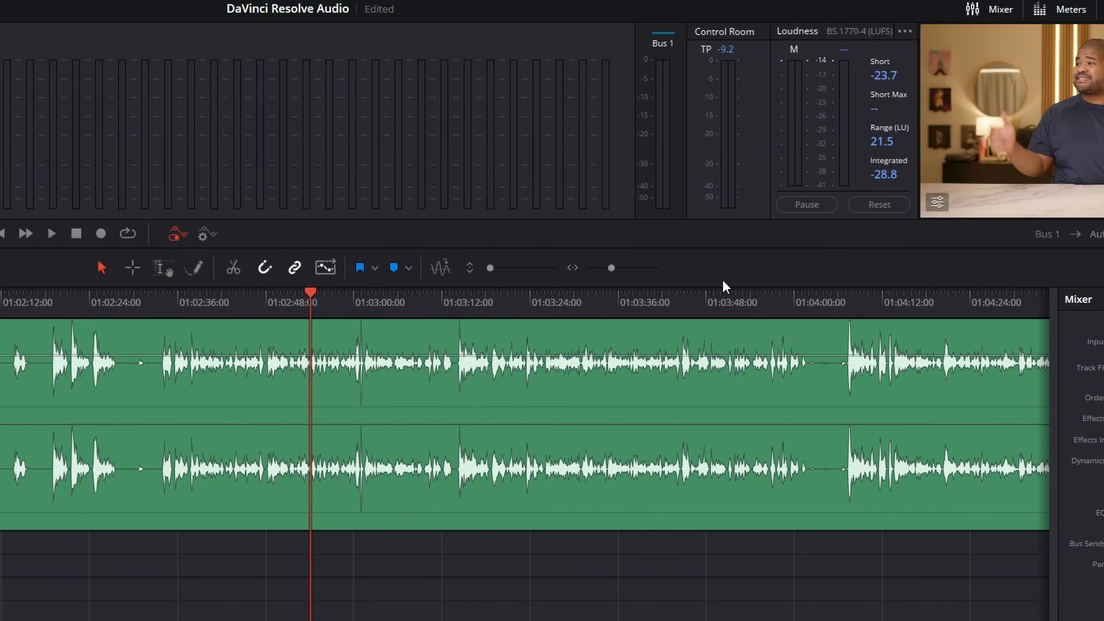
key(space)
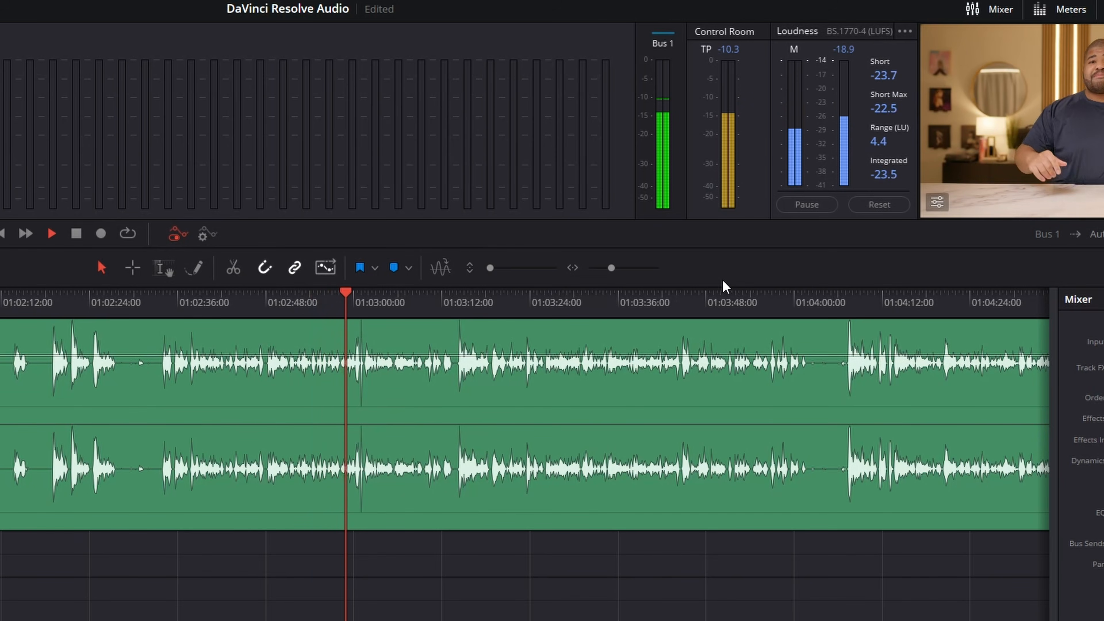
key(space)
click(289, 310)
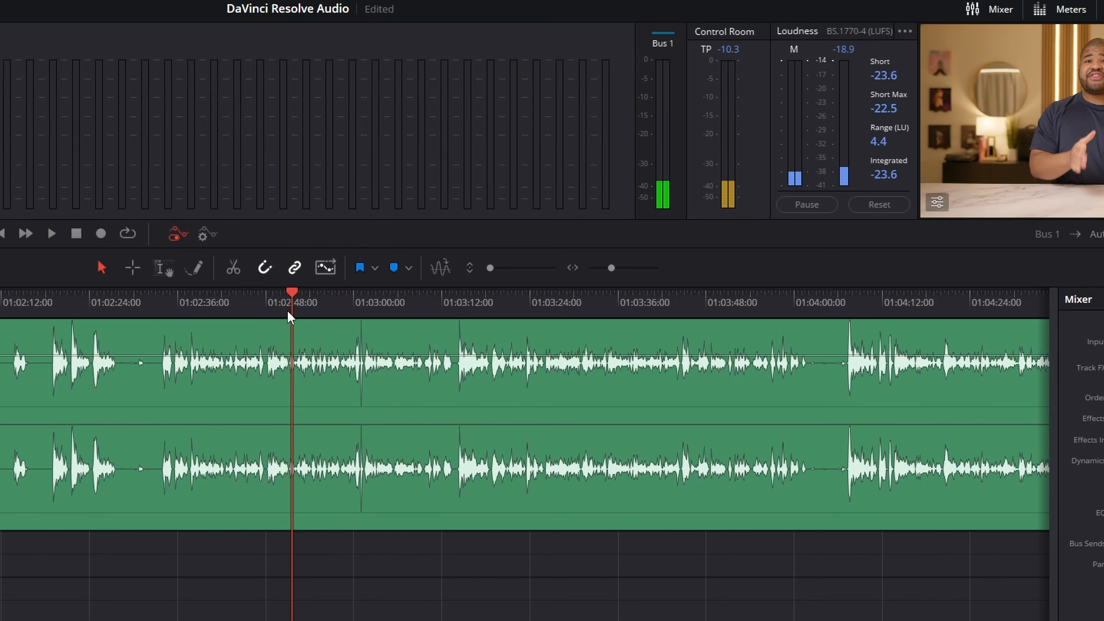
key(space)
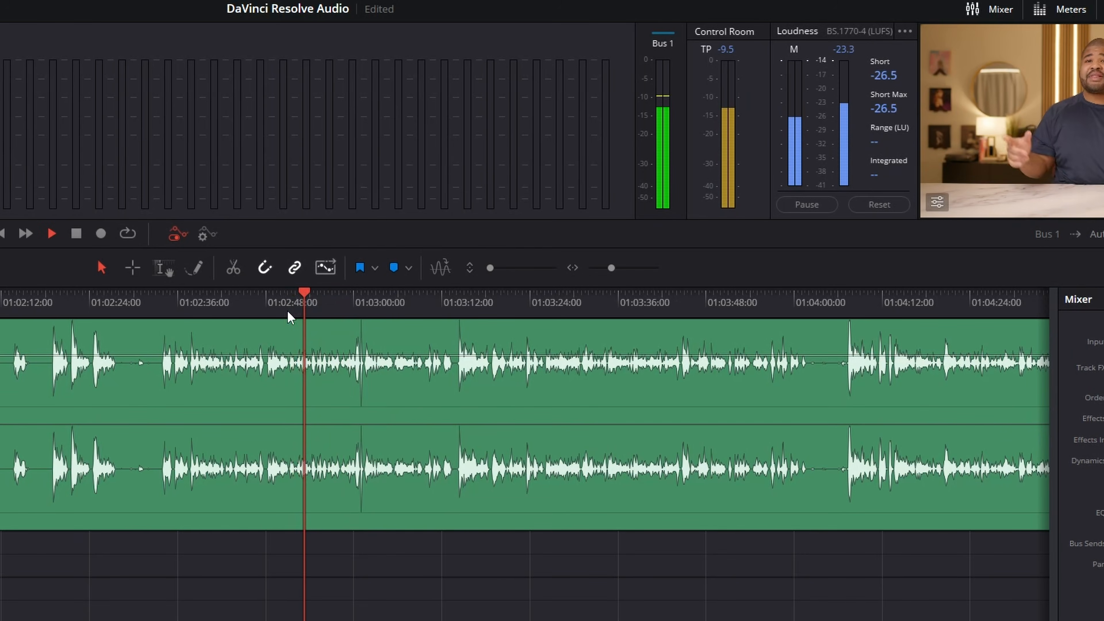
key(space)
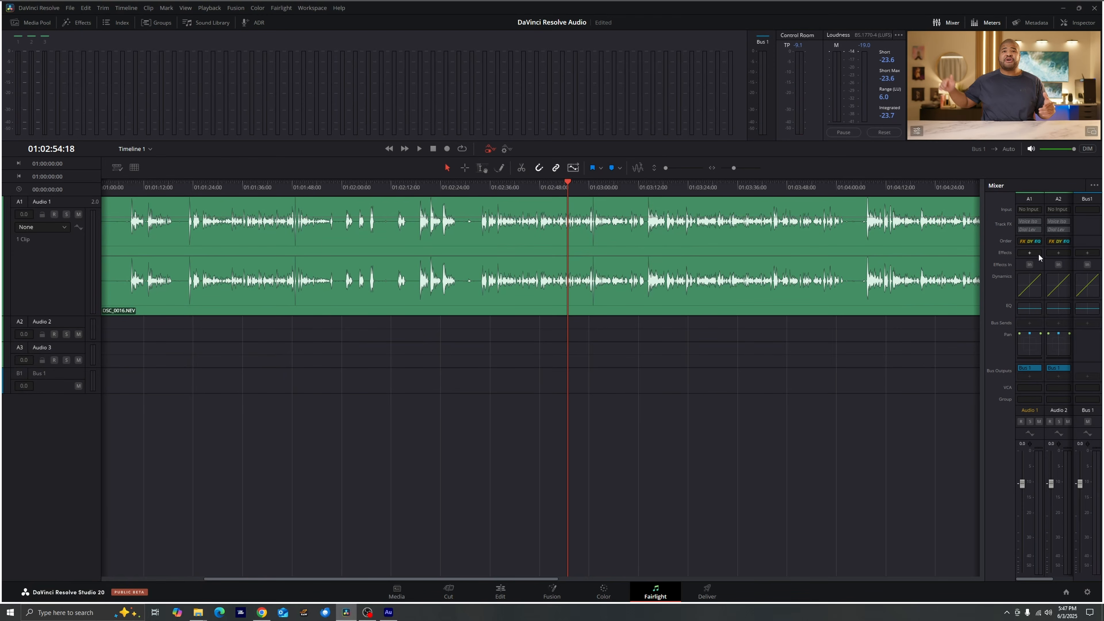
- Enable the compressor in Audio 1's dynamics with attack 0.70 and release 50, and move the Dynamics window aside
click(1032, 278)
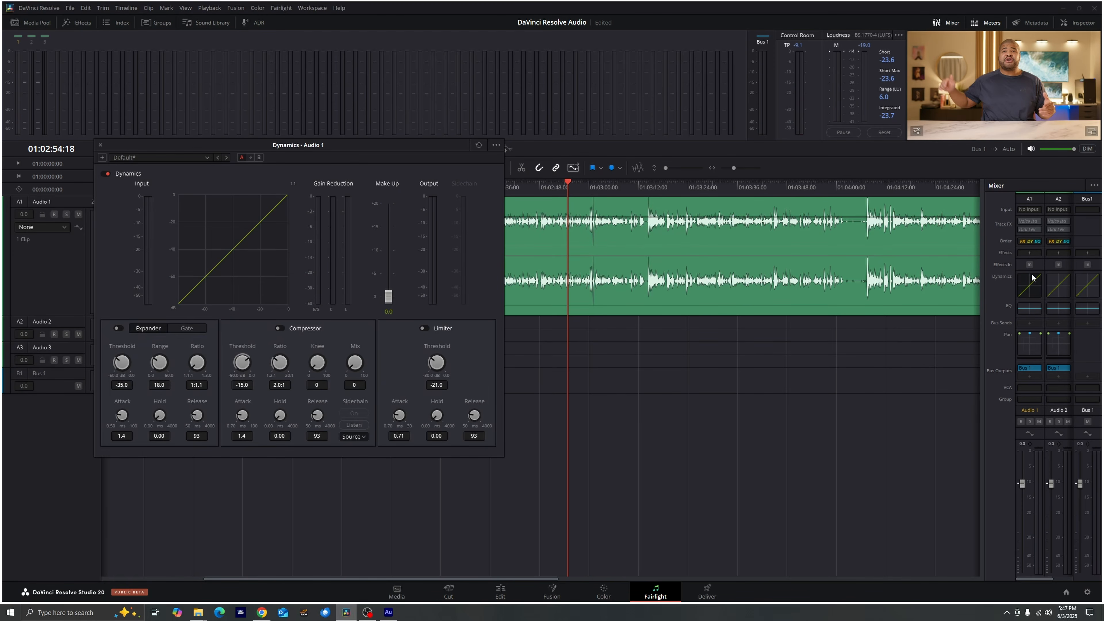
click(285, 329)
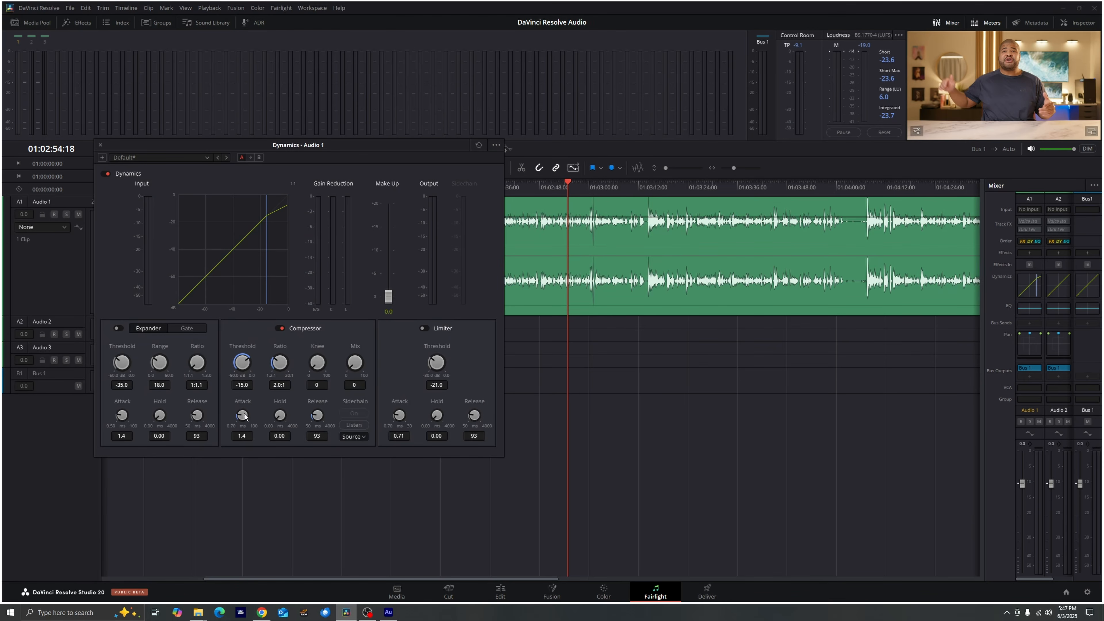
drag(245, 416, 86, 427)
drag(314, 418, 242, 418)
drag(322, 144, 244, 149)
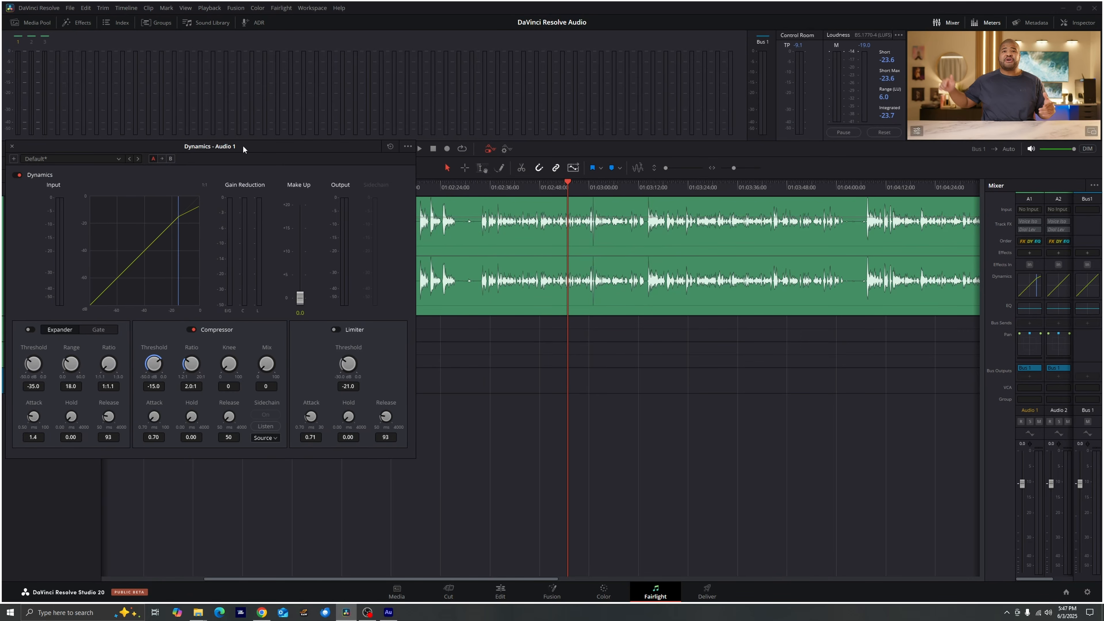
- While playing the dialogue, set the Audio 1 compressor's threshold to -22.3 and its ratio to 3.5:1
click(511, 189)
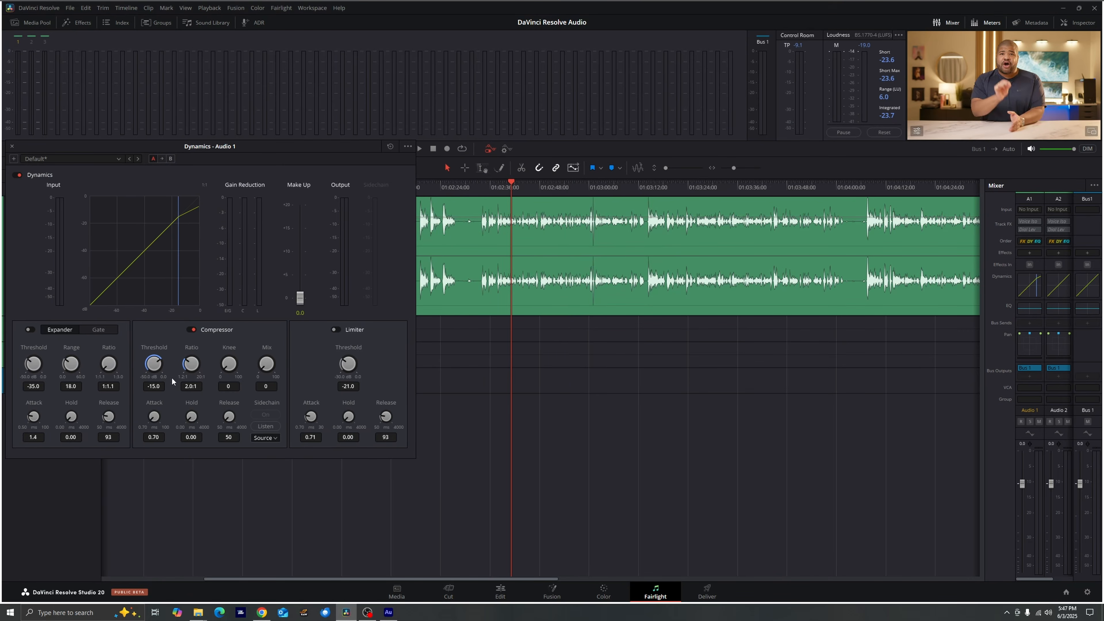
key(space)
drag(150, 363, 141, 376)
drag(140, 373, 131, 377)
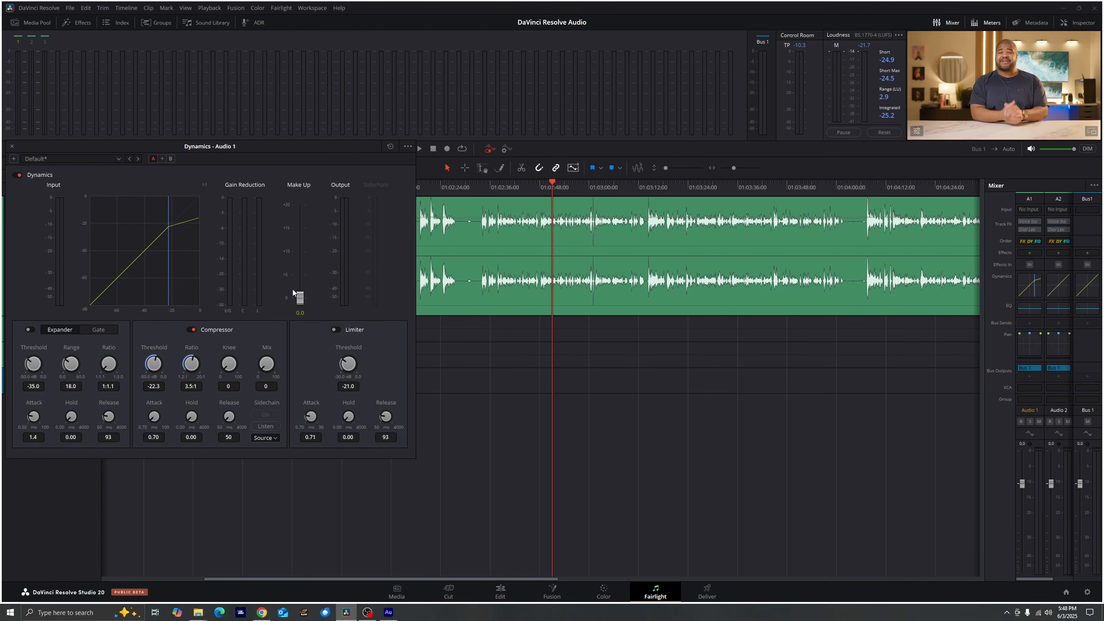
- Try make-up gains of 11.4 and 20.0 on the Audio 1 compressor while playing the dialogue
drag(301, 301, 305, 247)
key(space)
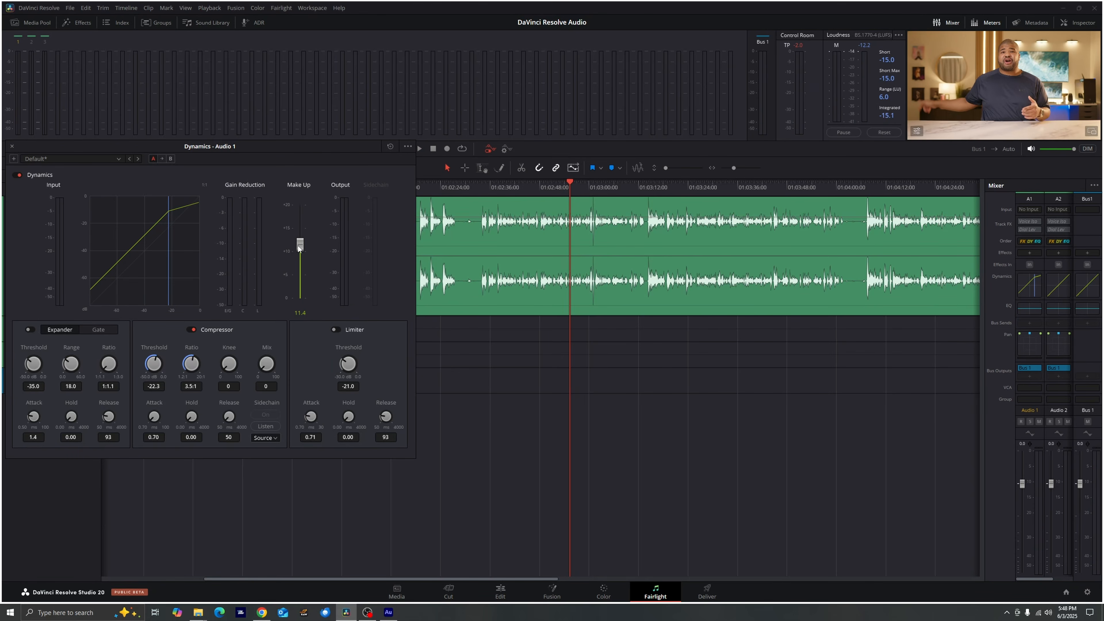
drag(299, 246, 300, 204)
key(space)
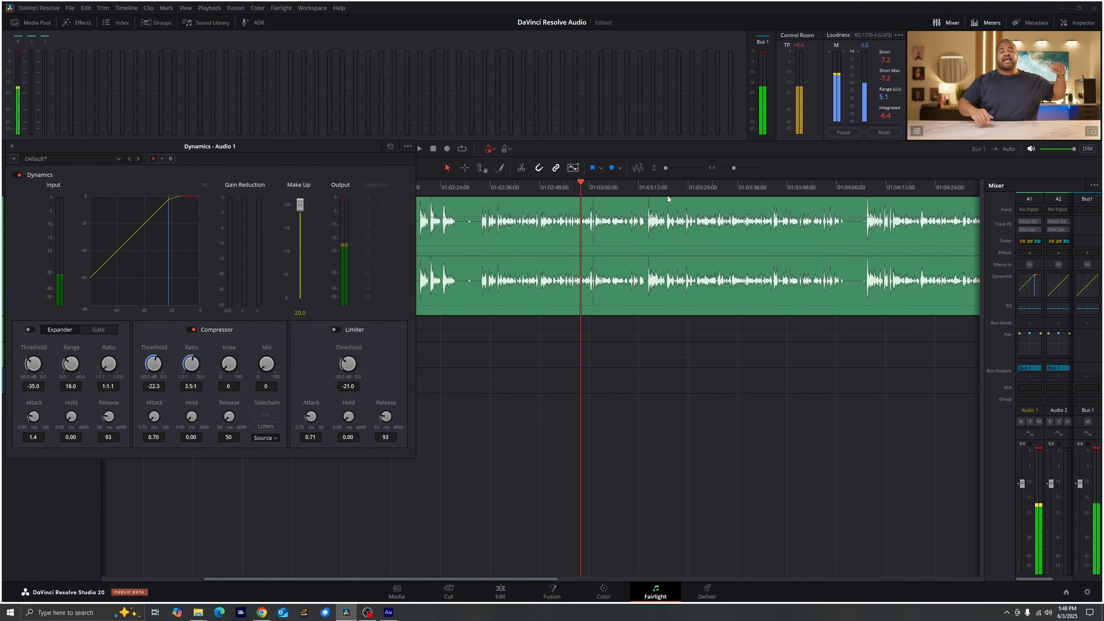
- Set the compressor's make-up gain to 12.8, check the level in playback, lower it slightly, and close the dynamics settings
drag(297, 215, 297, 238)
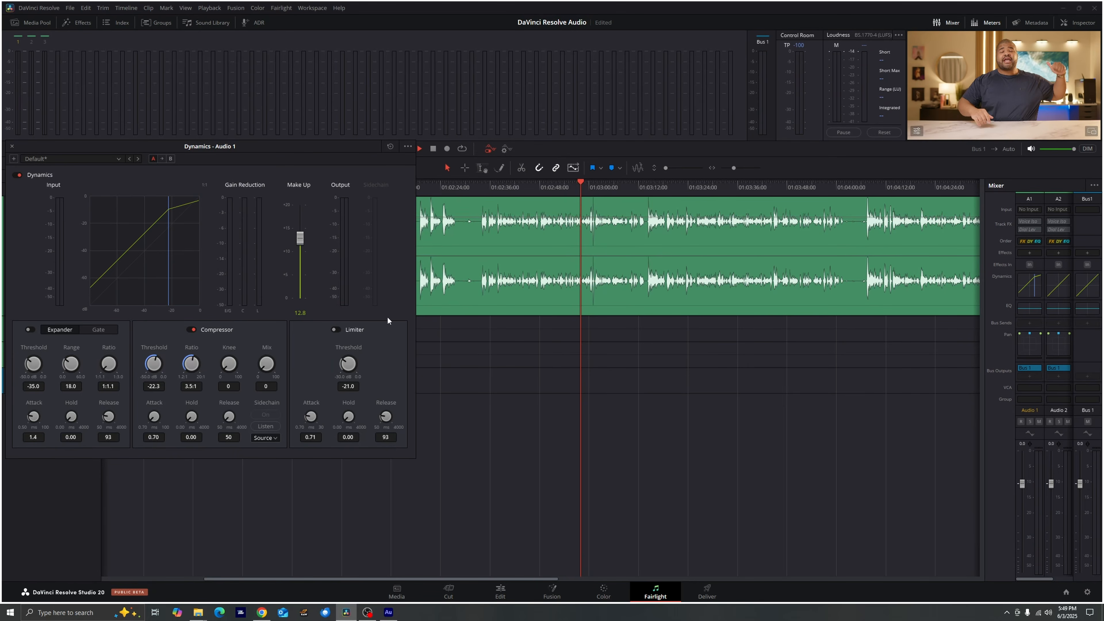
key(space)
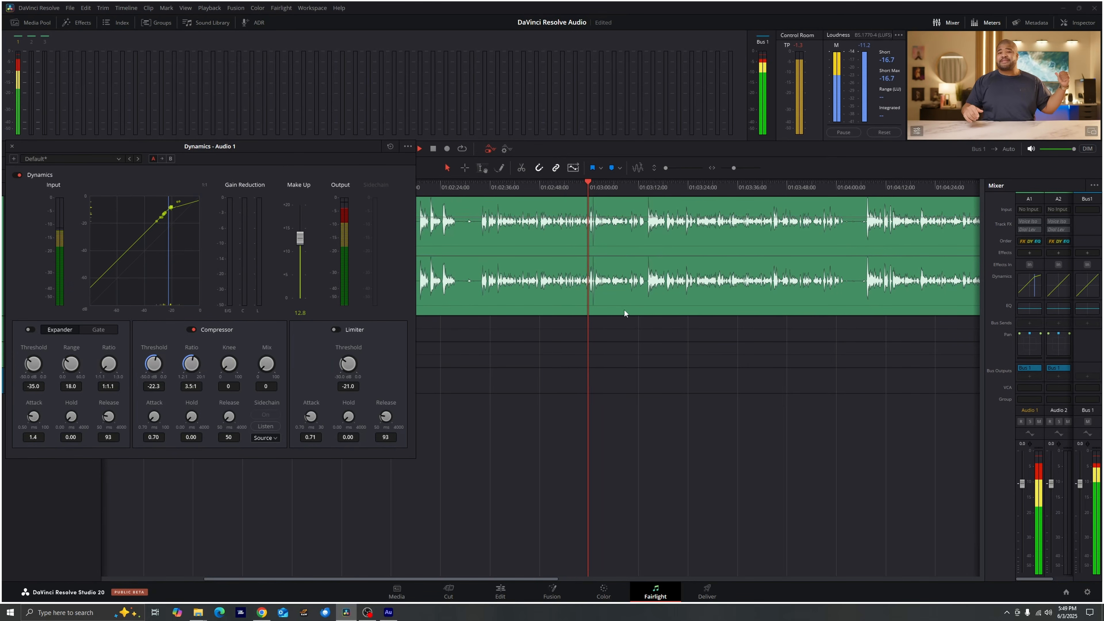
click(534, 183)
drag(301, 244, 301, 247)
click(13, 147)
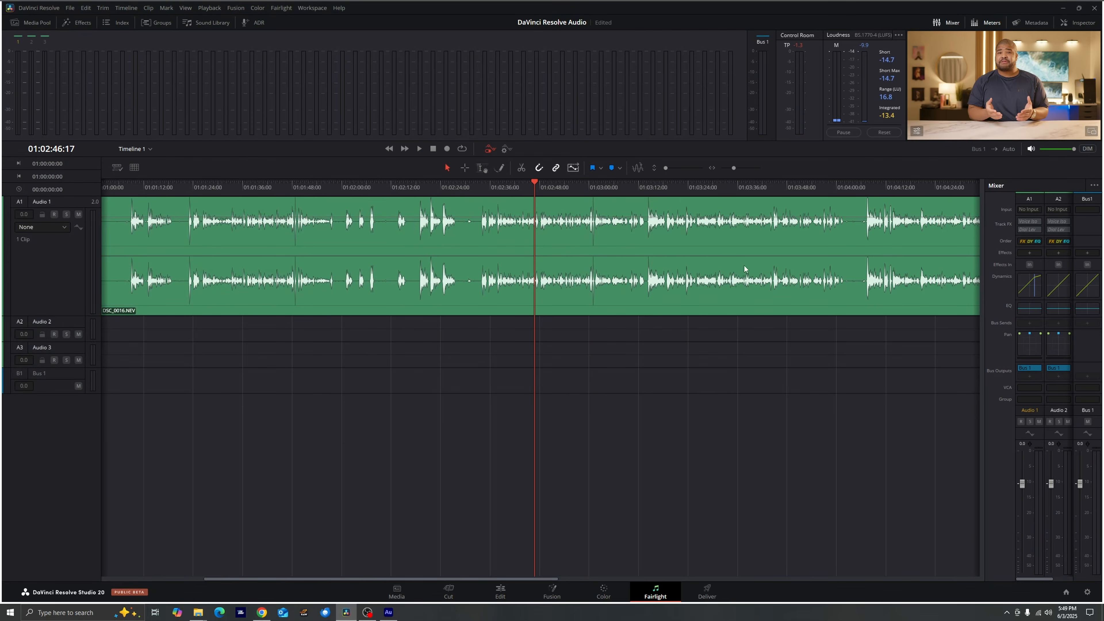
- Open the Audio 1 equalizer and enable bands 1 and 6
click(1031, 308)
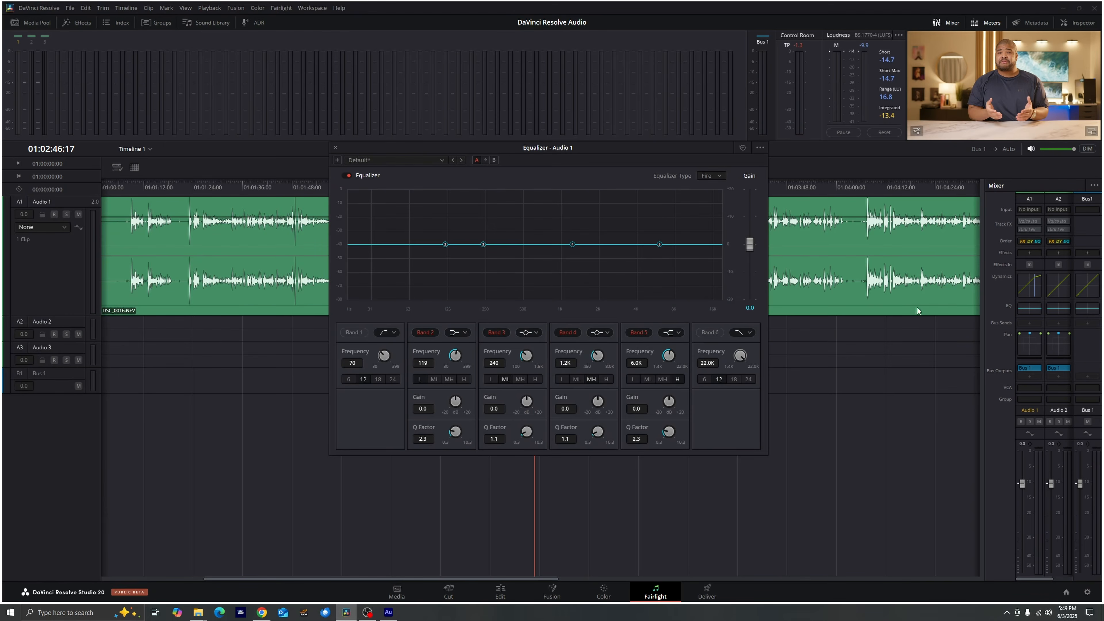
click(353, 333)
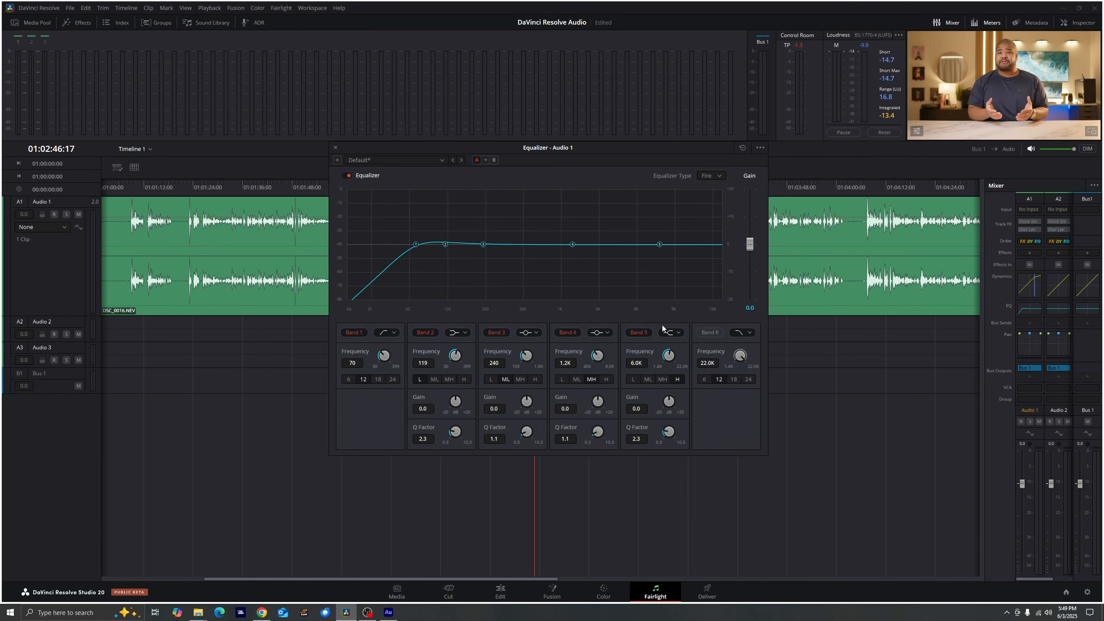
click(718, 333)
- Make all six equalizer bands bell filters with a Q factor of 10.3
click(386, 332)
click(388, 357)
click(673, 332)
click(676, 364)
click(743, 332)
click(744, 364)
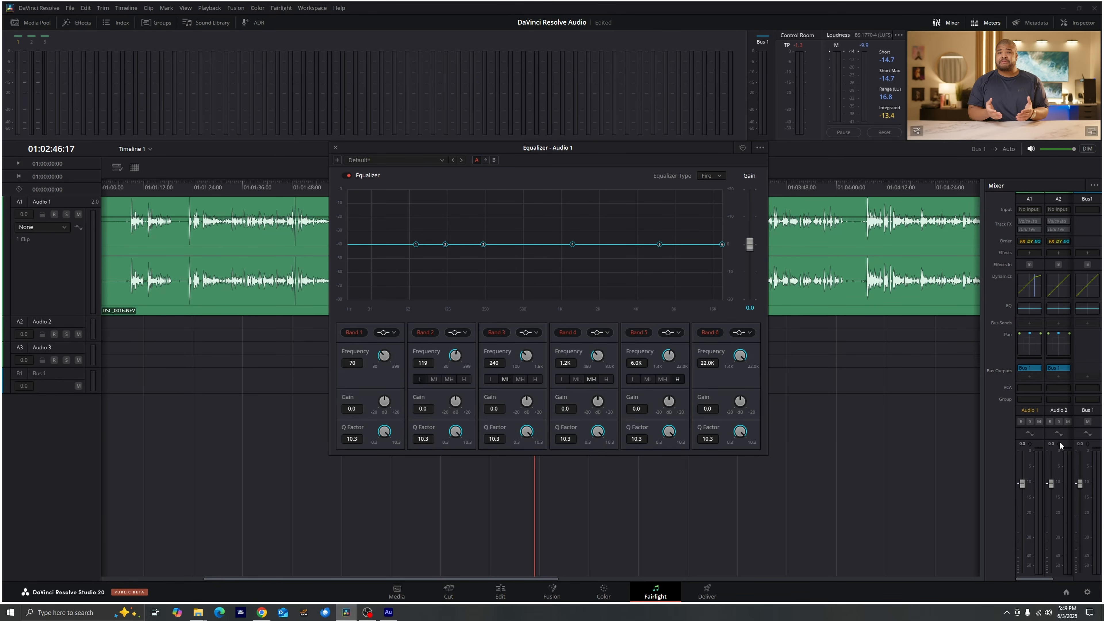
- Sweep equalizer band 2 at +20.0 gain to about 251 Hz during playback, and cut its gain to -10.0
mouse_move(445, 244)
mouse_down()
mouse_move(450, 186)
mouse_move(474, 183)
mouse_move(484, 194)
mouse_move(451, 247)
mouse_up()
key(space)
drag(451, 247, 486, 168)
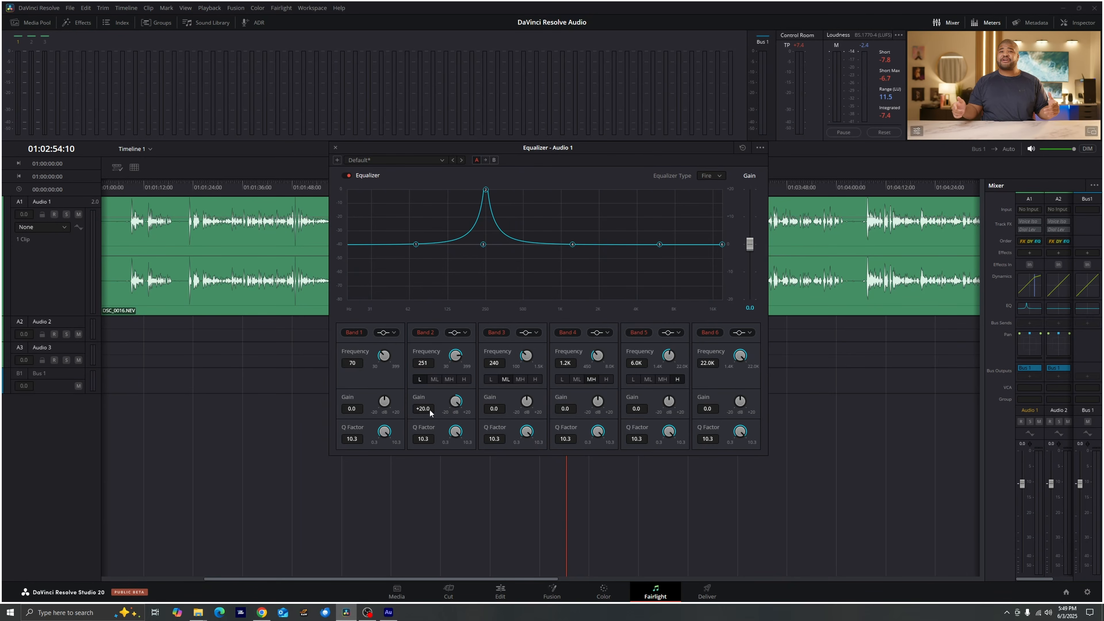
drag(430, 408, 301, 477)
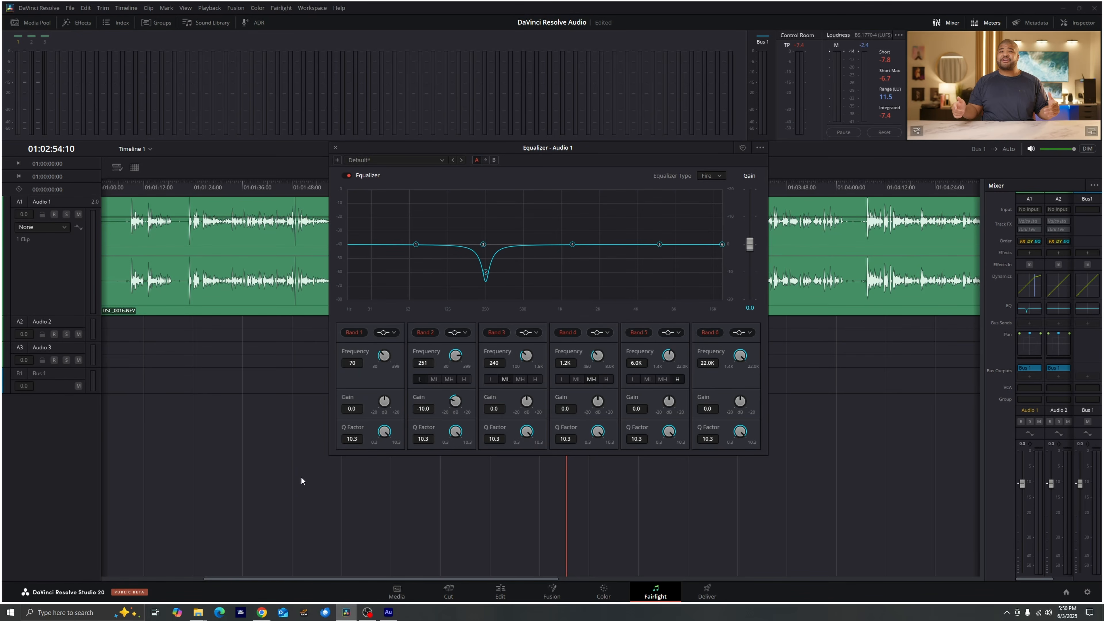
- Sweep equalizer band 3 at +20.0 gain to about 484 Hz during playback, and cut its gain to -10.0
key(space)
drag(483, 244, 521, 151)
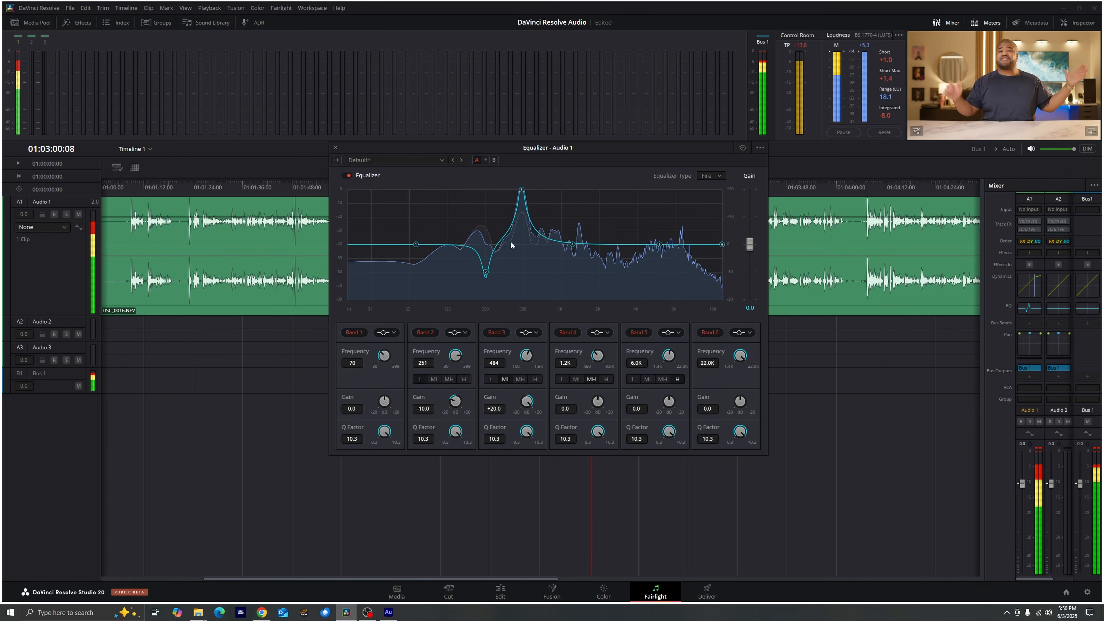
drag(496, 409, 379, 438)
click(492, 410)
text(-10)
key(Return)
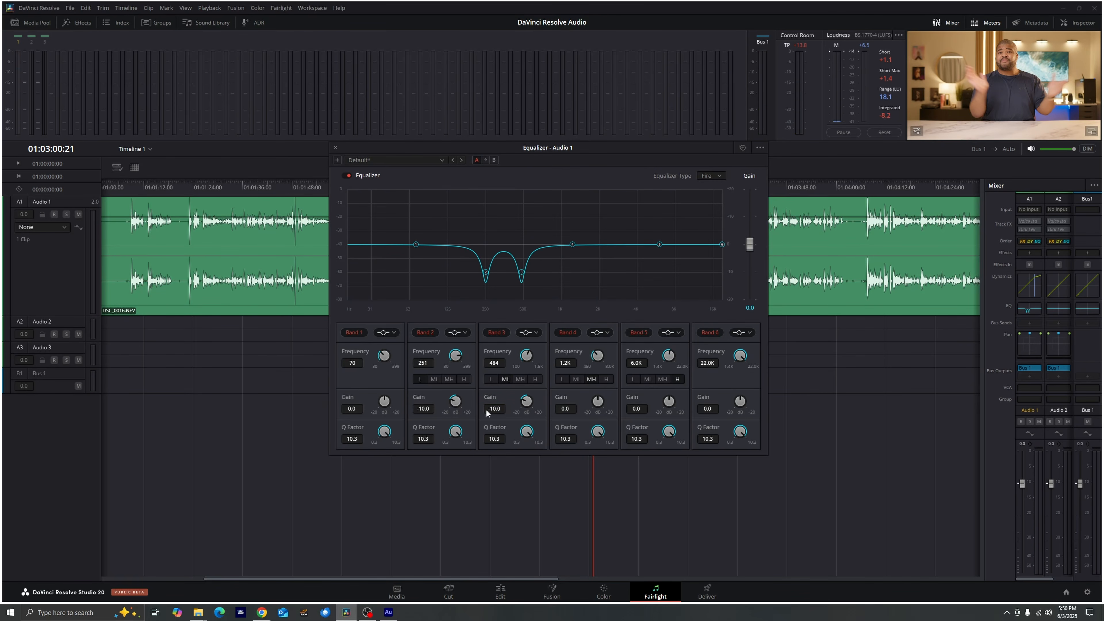
- Sweep equalizer band 4 at +20.0 gain to about 985 Hz during playback, and cut its gain to about -10.1
drag(571, 240, 560, 173)
key(space)
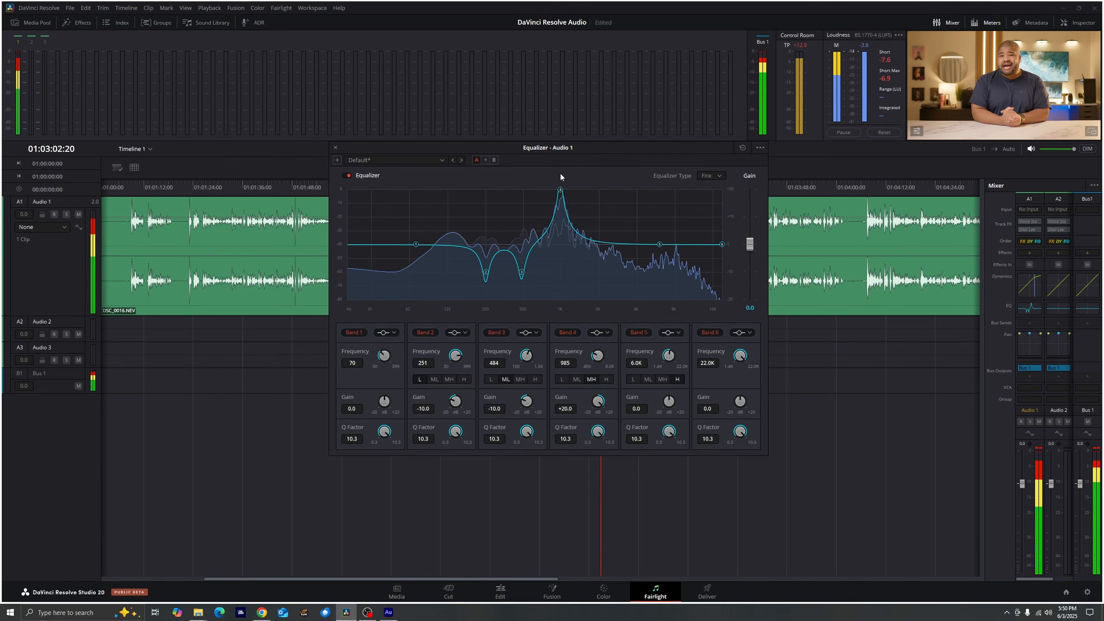
drag(571, 409, 442, 441)
- Sweep equalizer bands 5 and 6 at +20.0 gain to about 2.0K and 4.0K, and cut their gains to about -10.1 and -10.0
drag(659, 245, 600, 177)
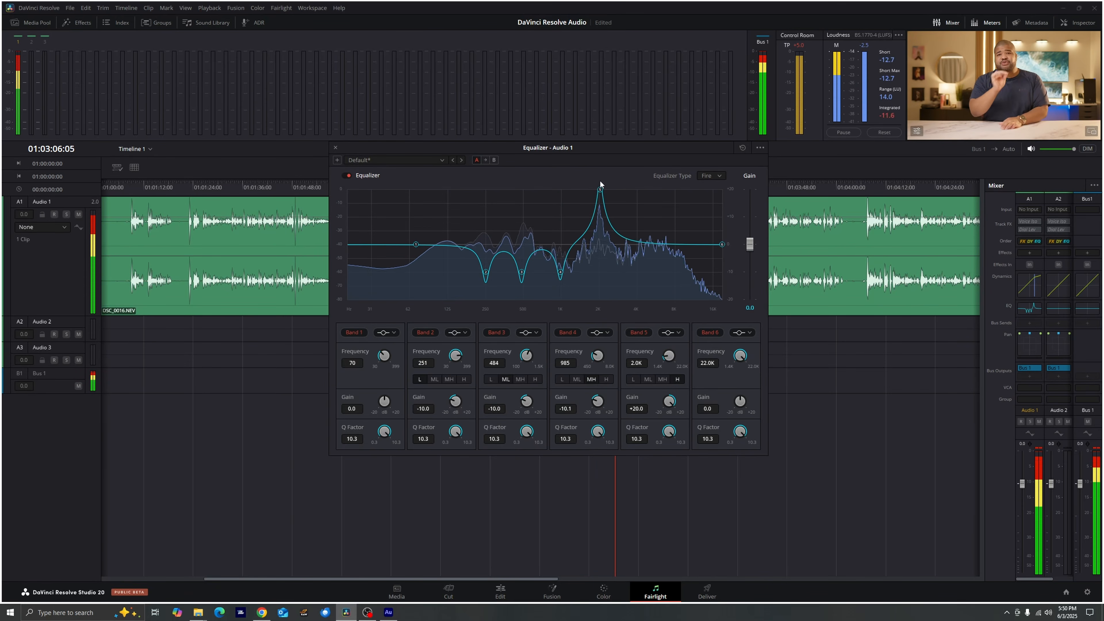
drag(635, 411, 518, 439)
drag(722, 244, 637, 176)
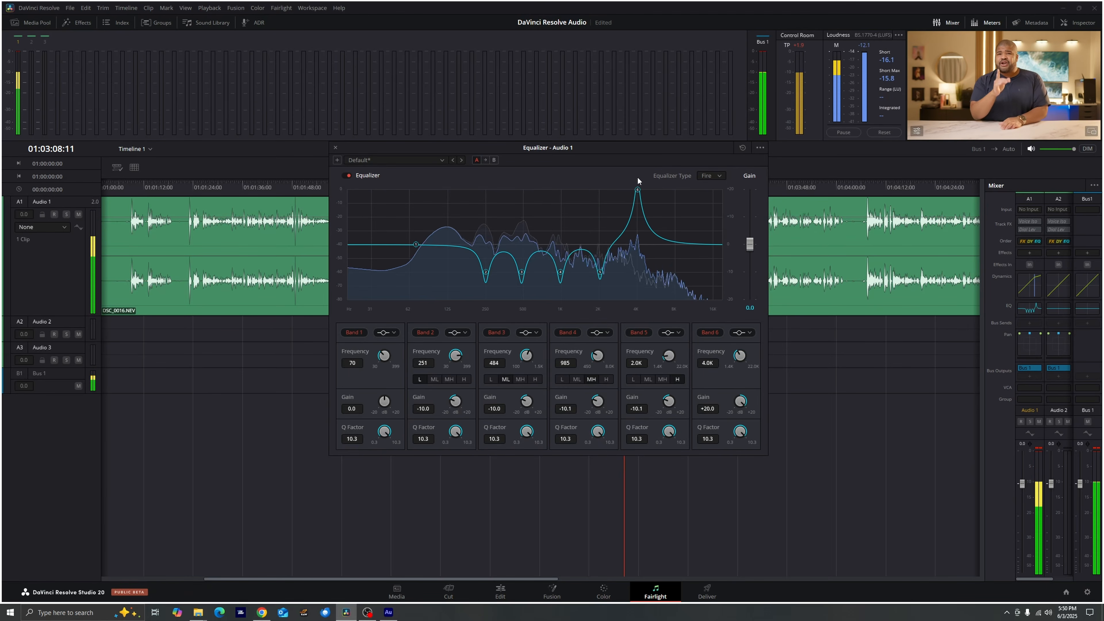
drag(707, 408, 580, 427)
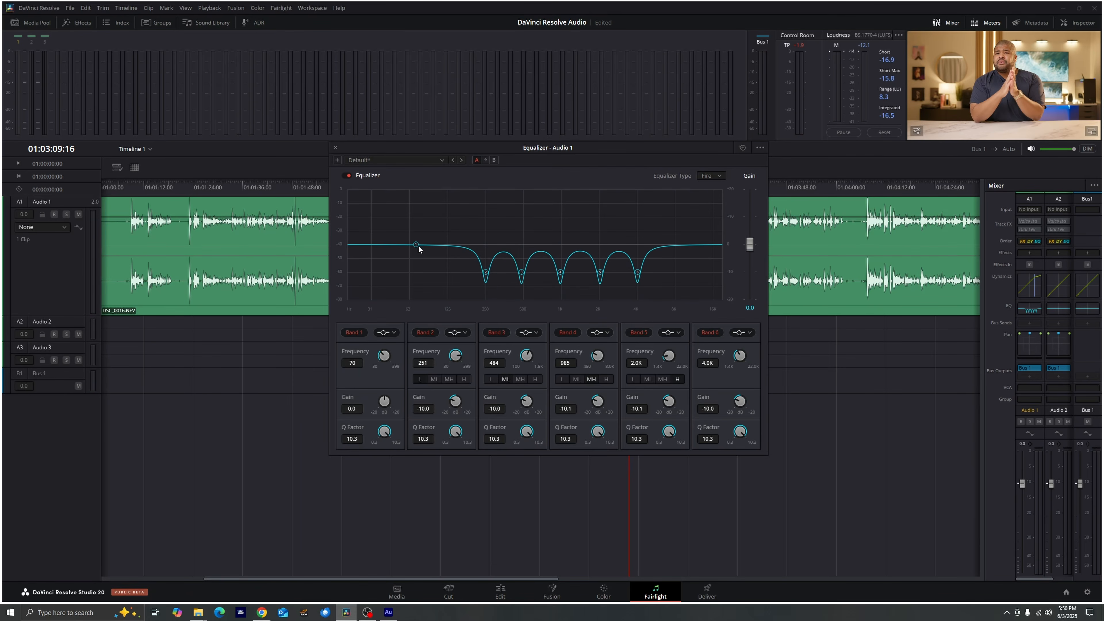
- Place equalizer band 1 at about 128 Hz with a gain of about -5.5 during playback
key(space)
drag(413, 246, 449, 263)
key(space)
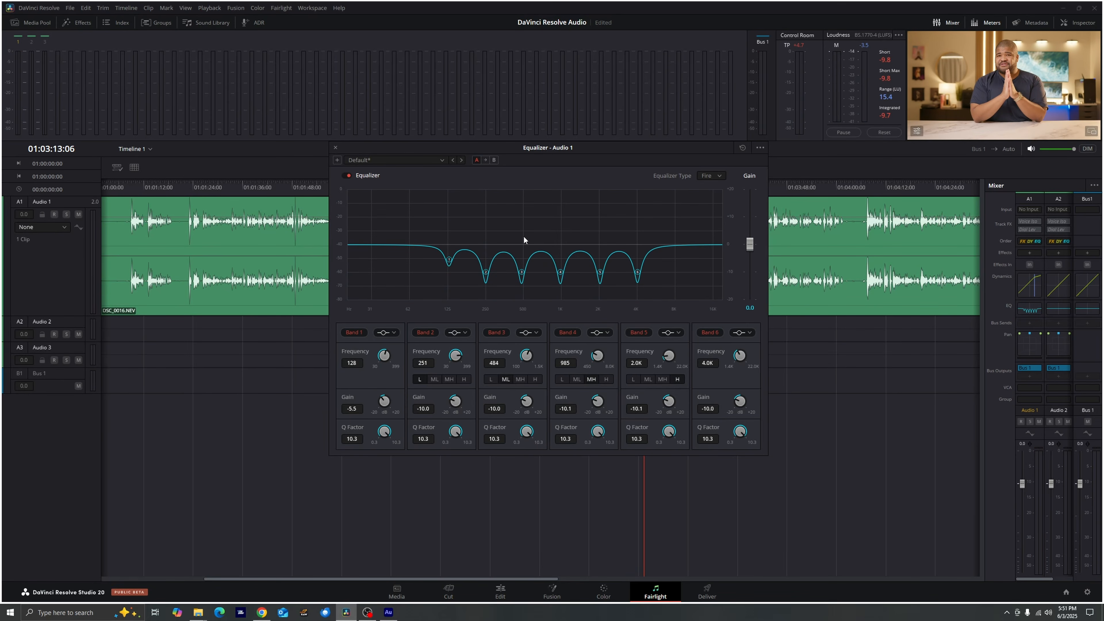
- Replay the dialogue from about 01:02:38, comparing the sound with the equalizer bypassed and enabled
drag(562, 146, 242, 147)
click(505, 188)
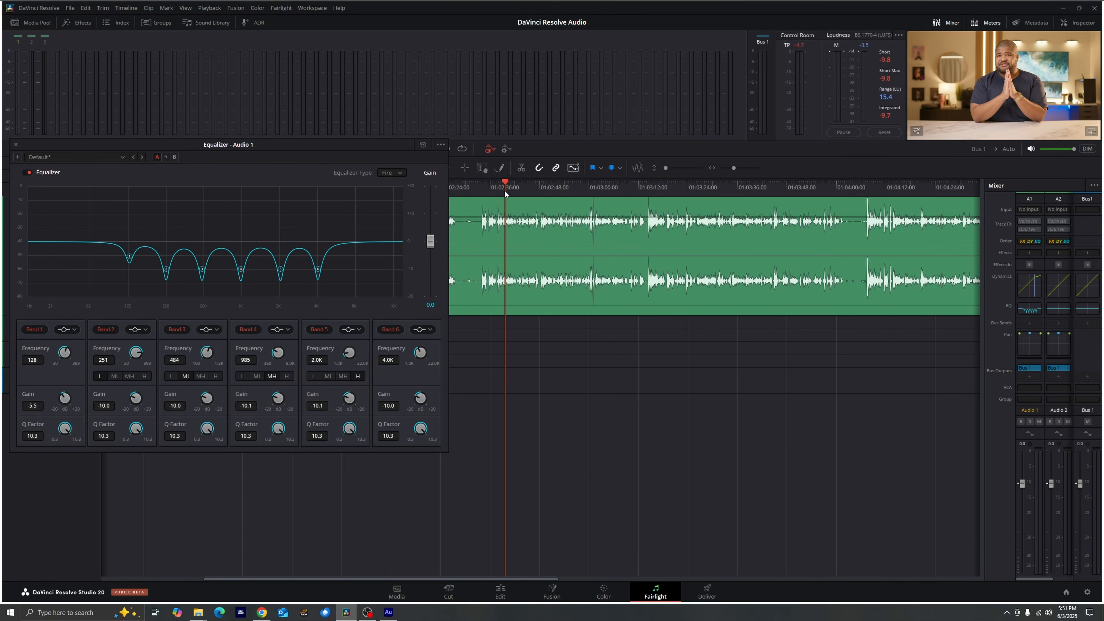
key(space)
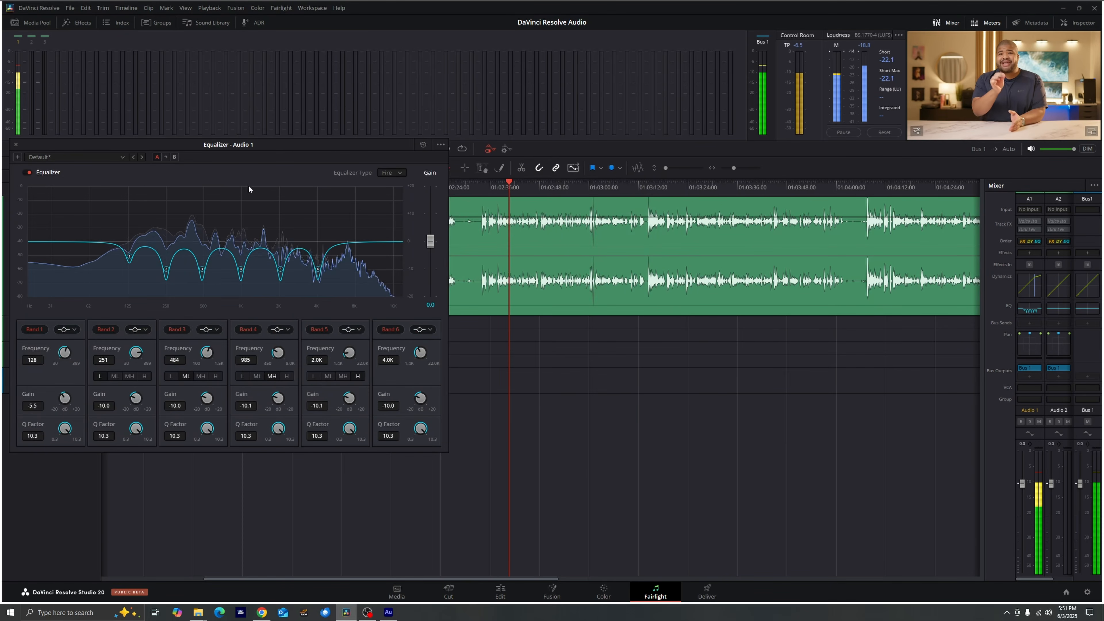
click(28, 170)
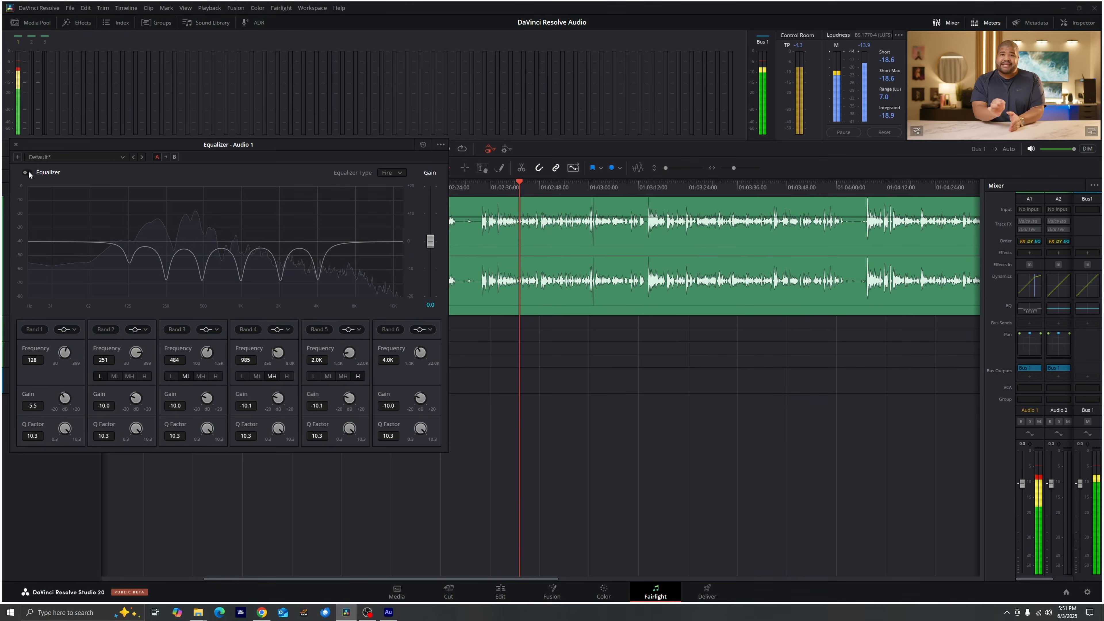
click(30, 171)
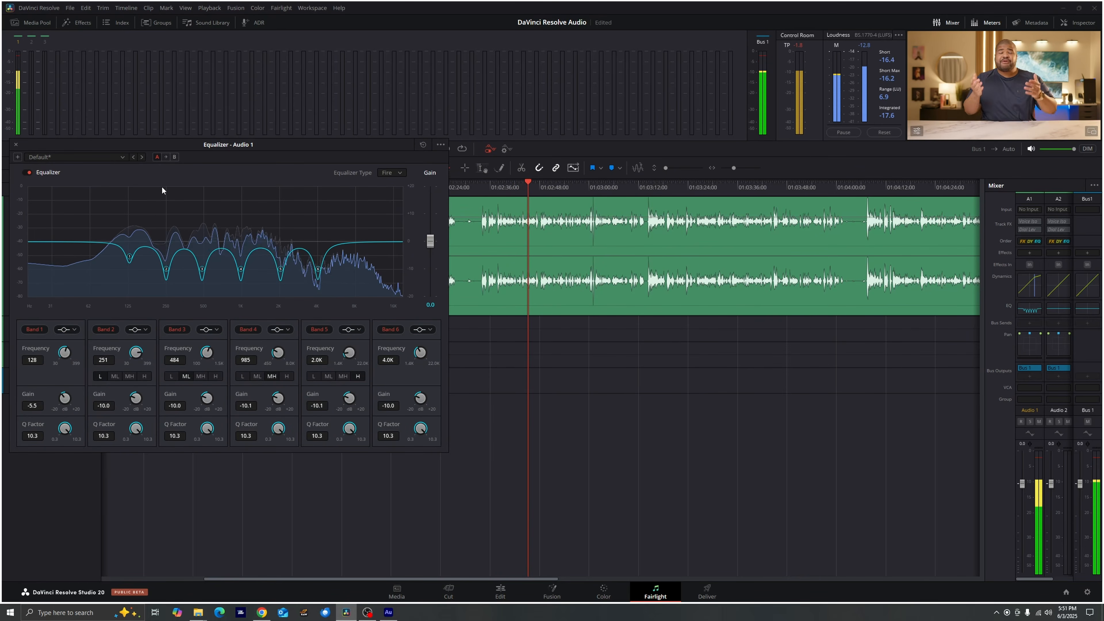
key(space)
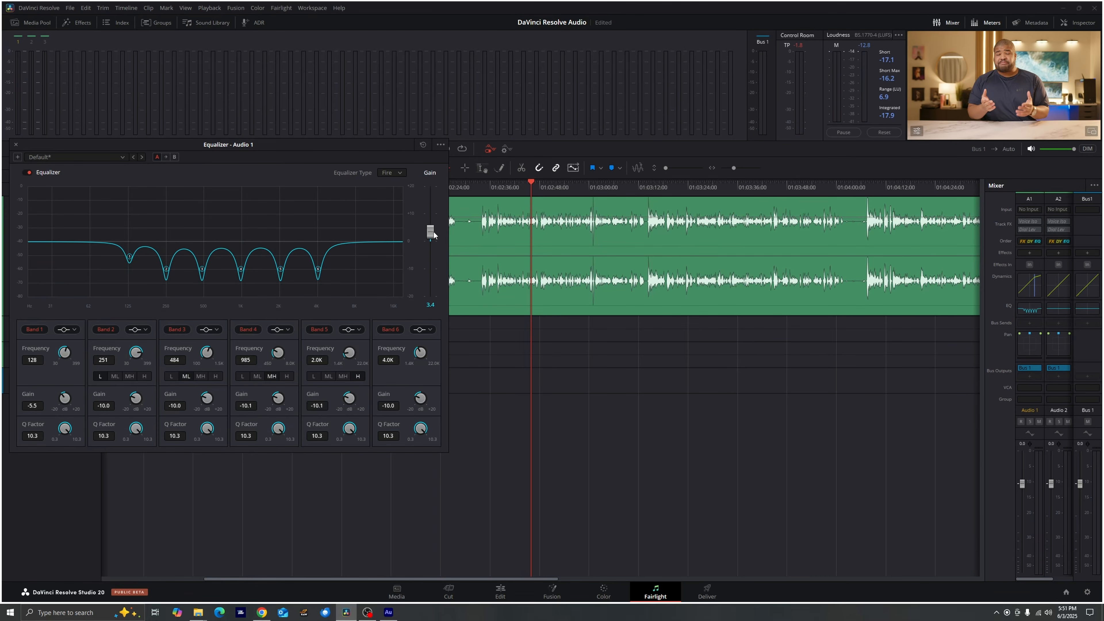
- Raise the equalizer's overall gain to 6.1 while checking the loudness in playback, and close the equalizer
click(521, 192)
key(space)
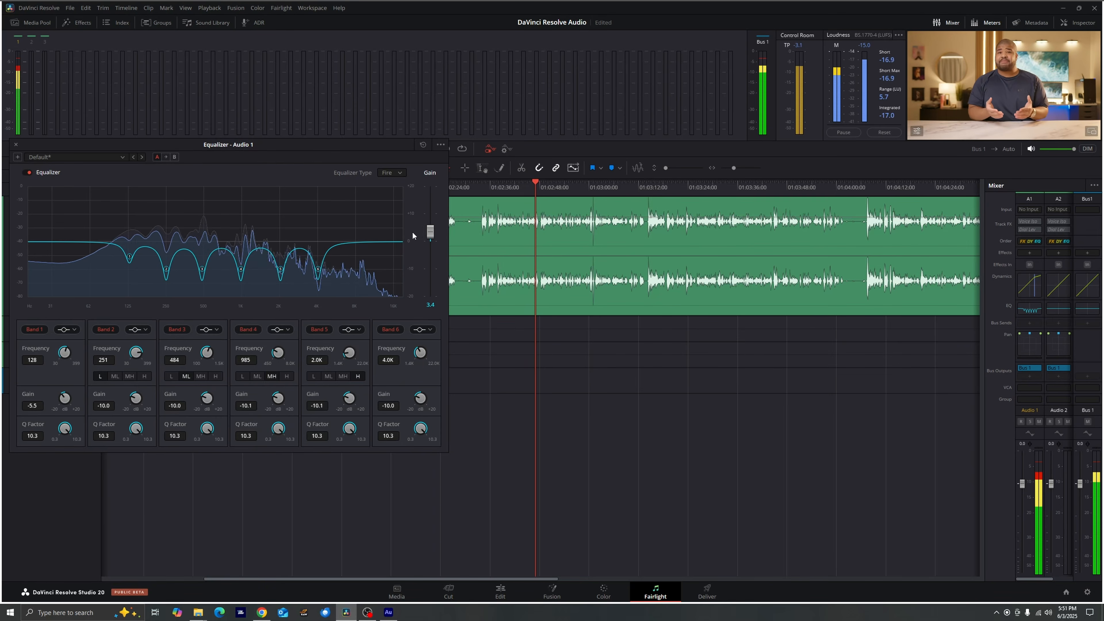
drag(430, 233, 432, 229)
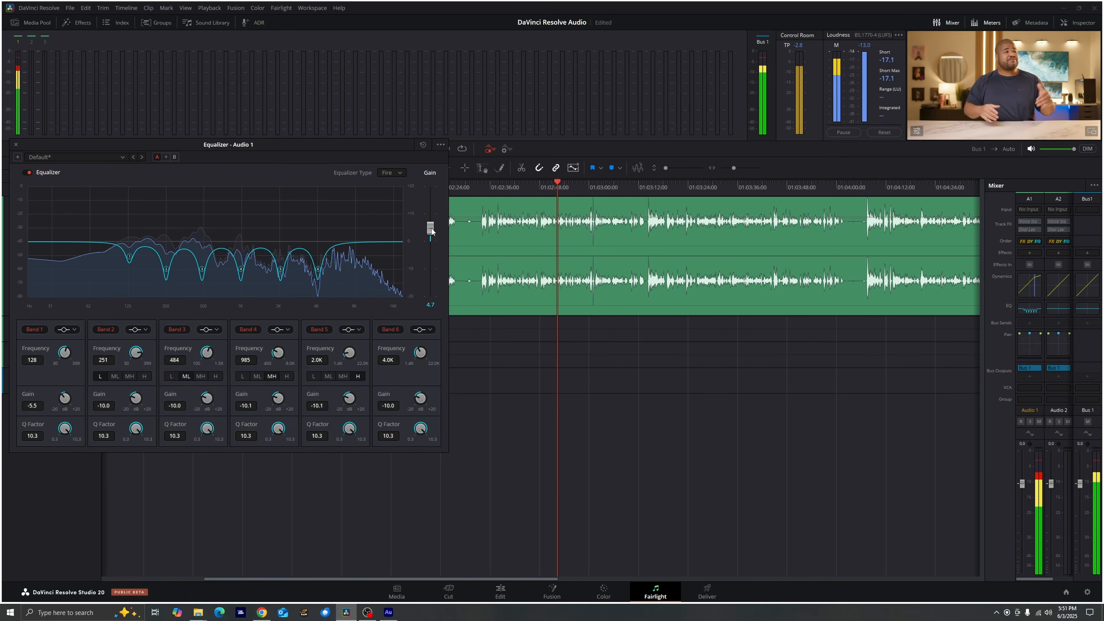
drag(431, 230, 433, 228)
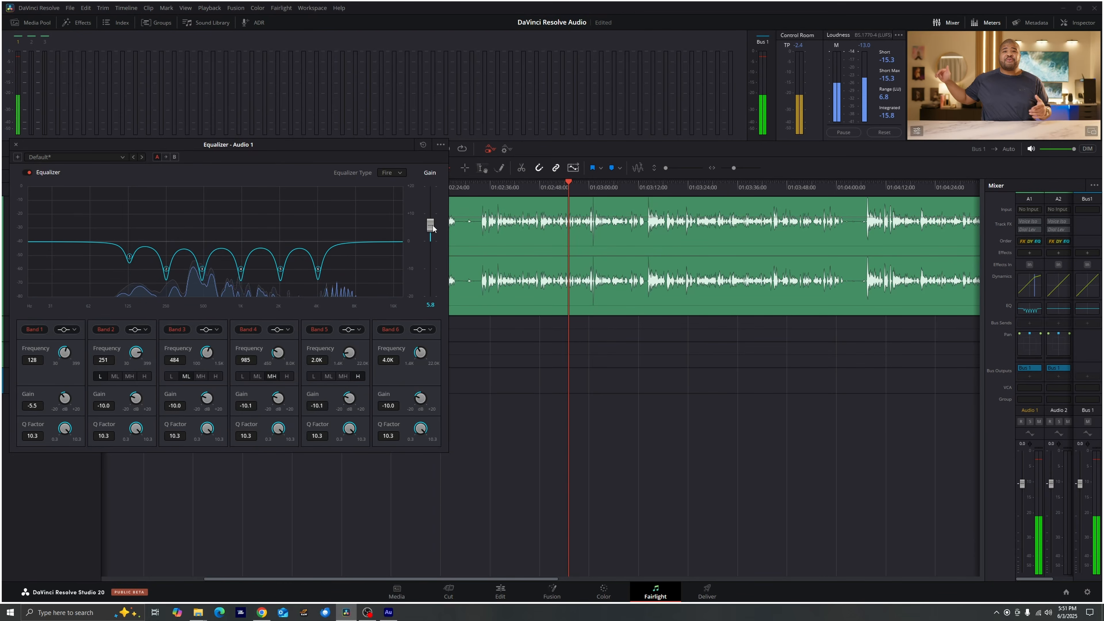
key(space)
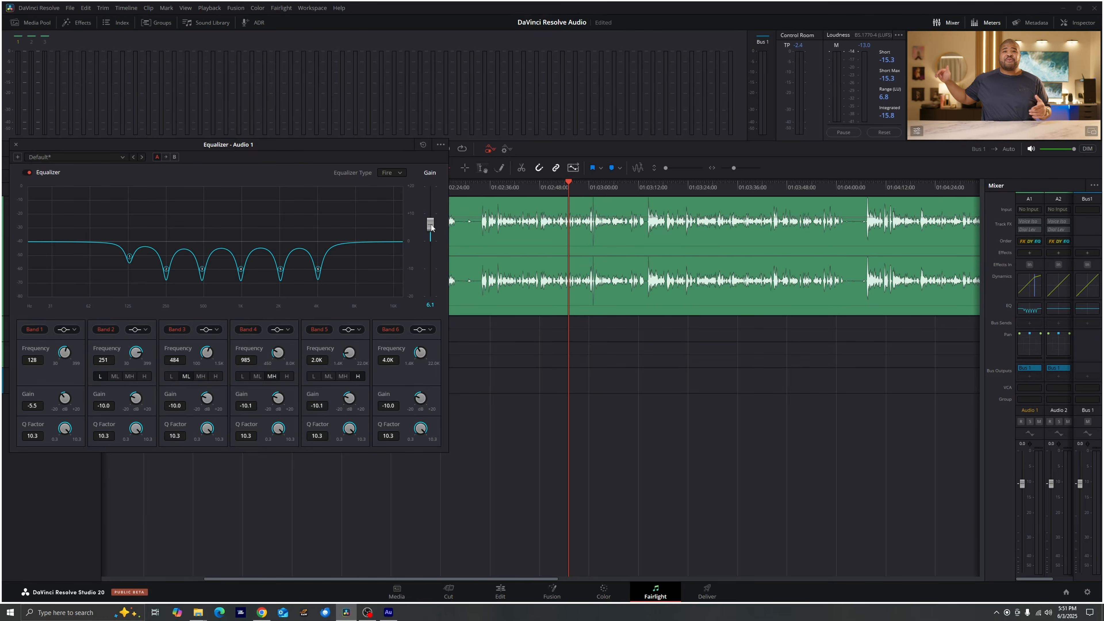
click(16, 144)
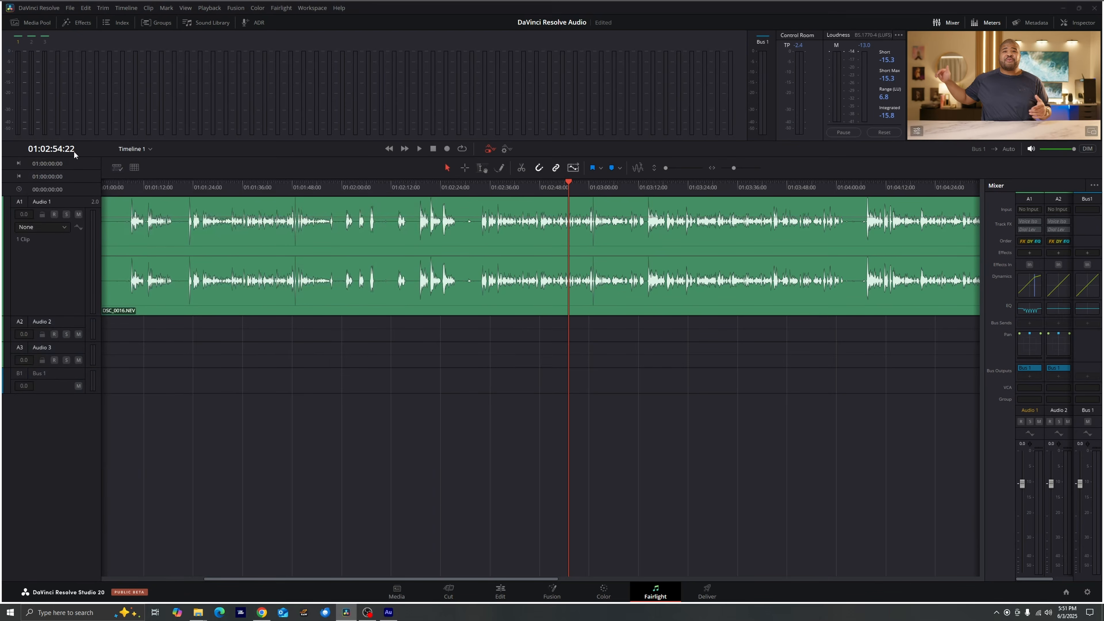
- Reset the loudness meter and measure the dialogue's loudness over a short playback
click(513, 188)
click(883, 132)
key(space)
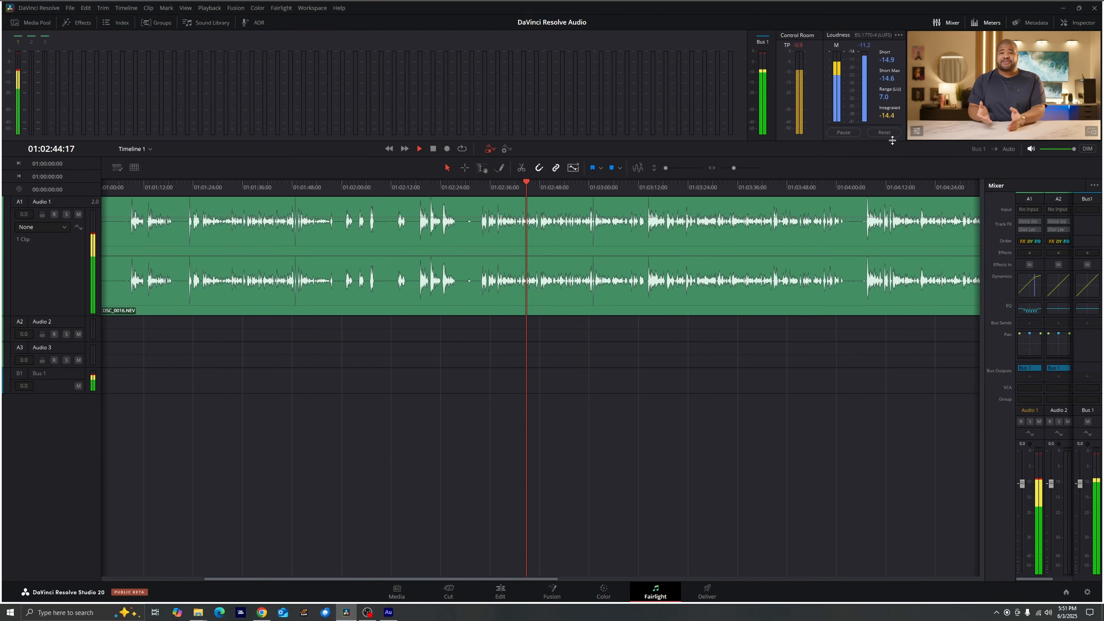
key(space)
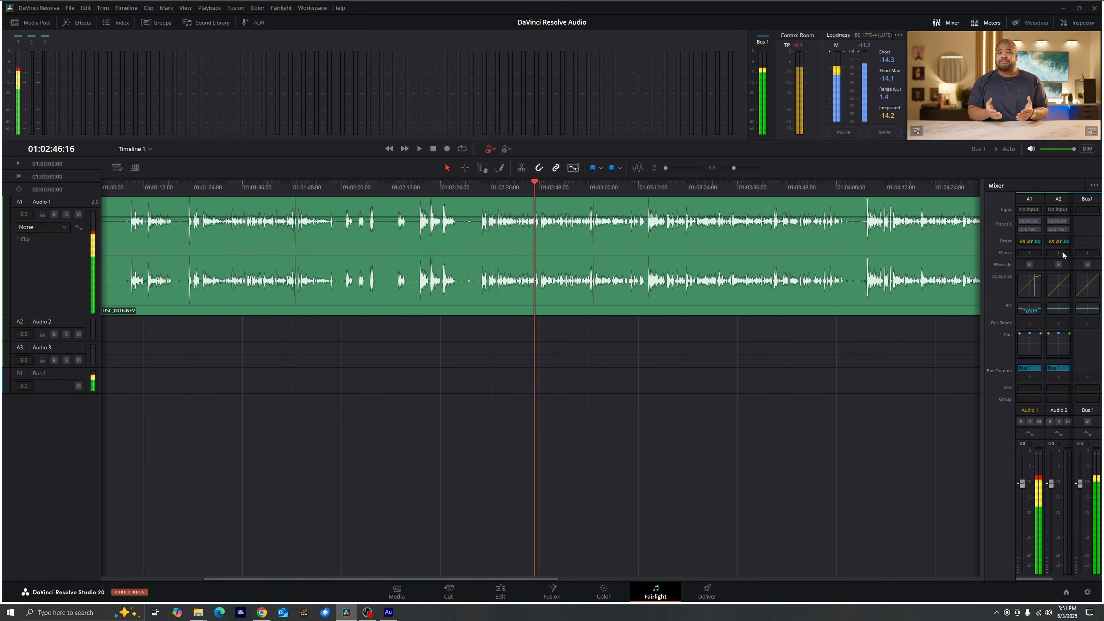
- Add the EchoRemover Complete VST restoration effect to Audio 1 and move its window clear of the playhead
click(1030, 254)
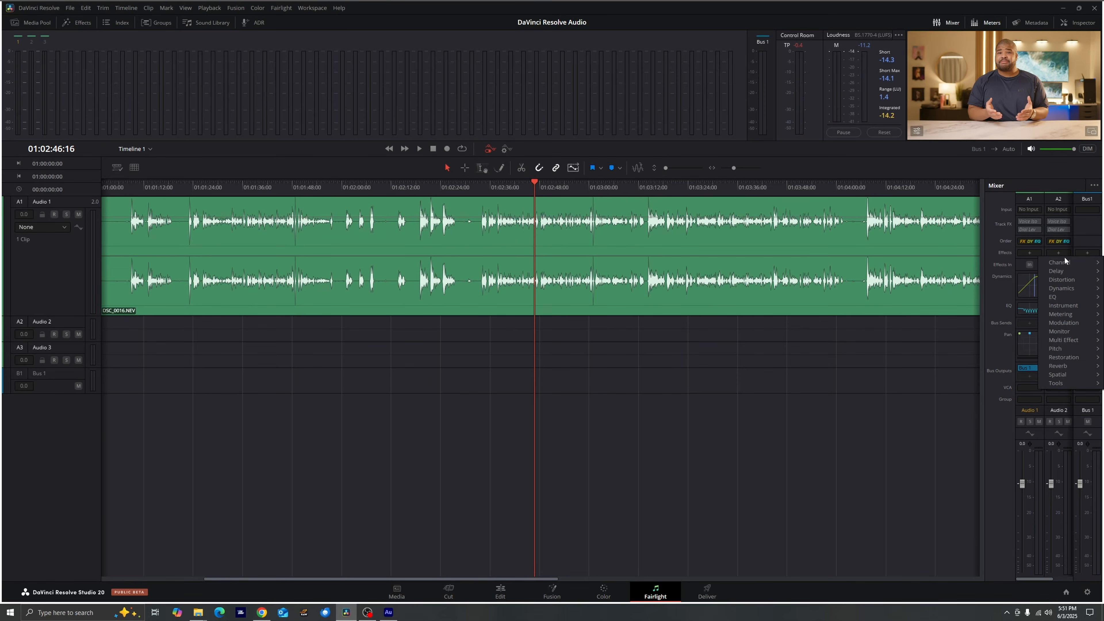
mouse_move(1058, 358)
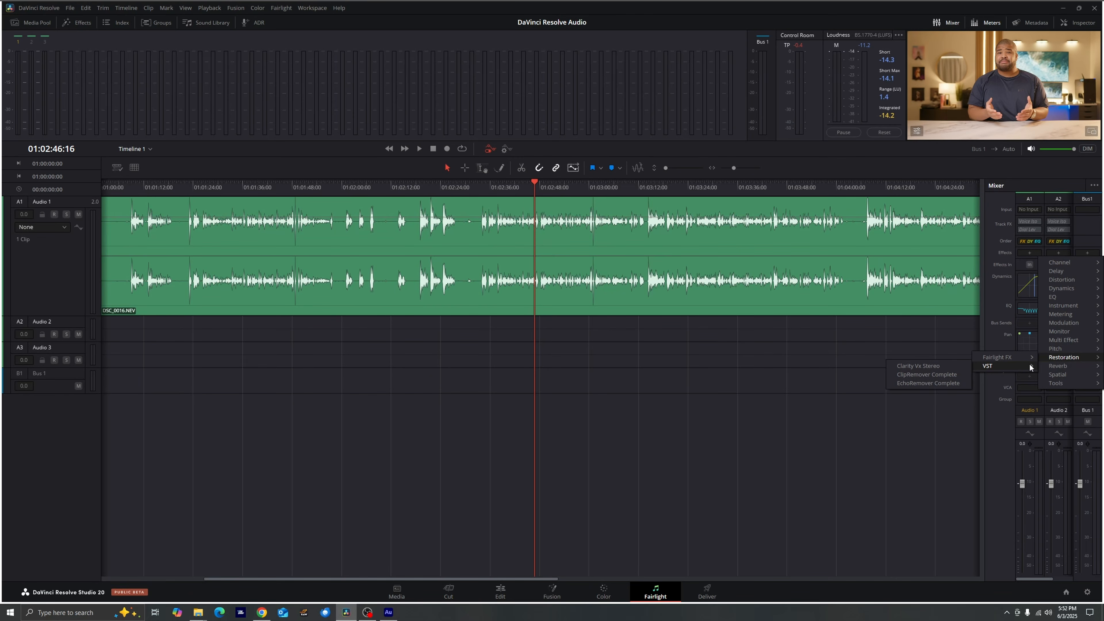
click(945, 383)
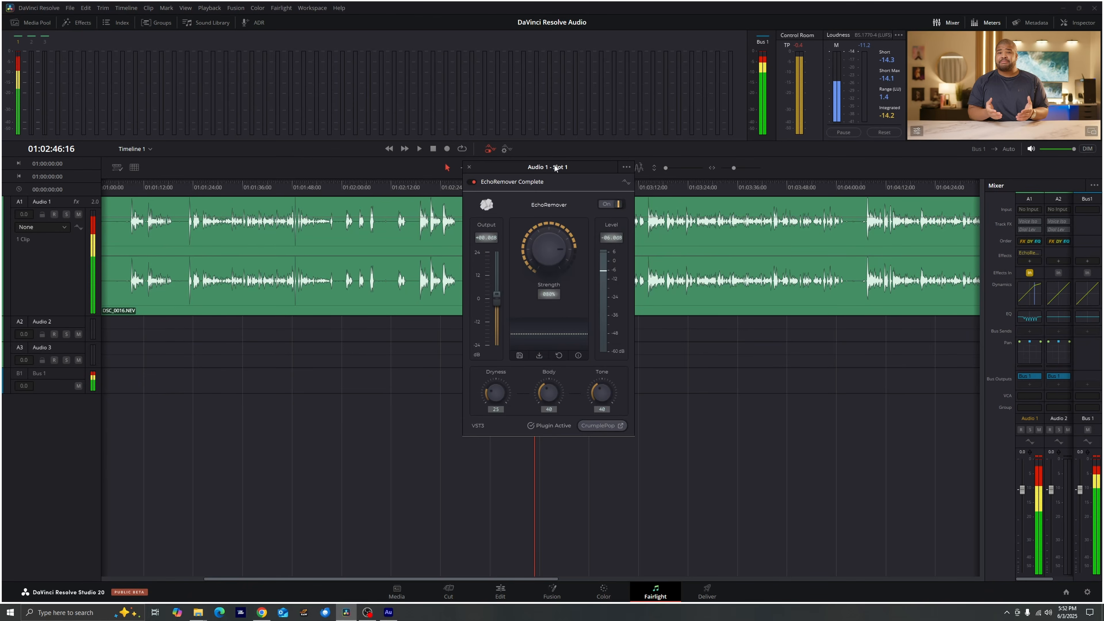
drag(559, 179, 332, 167)
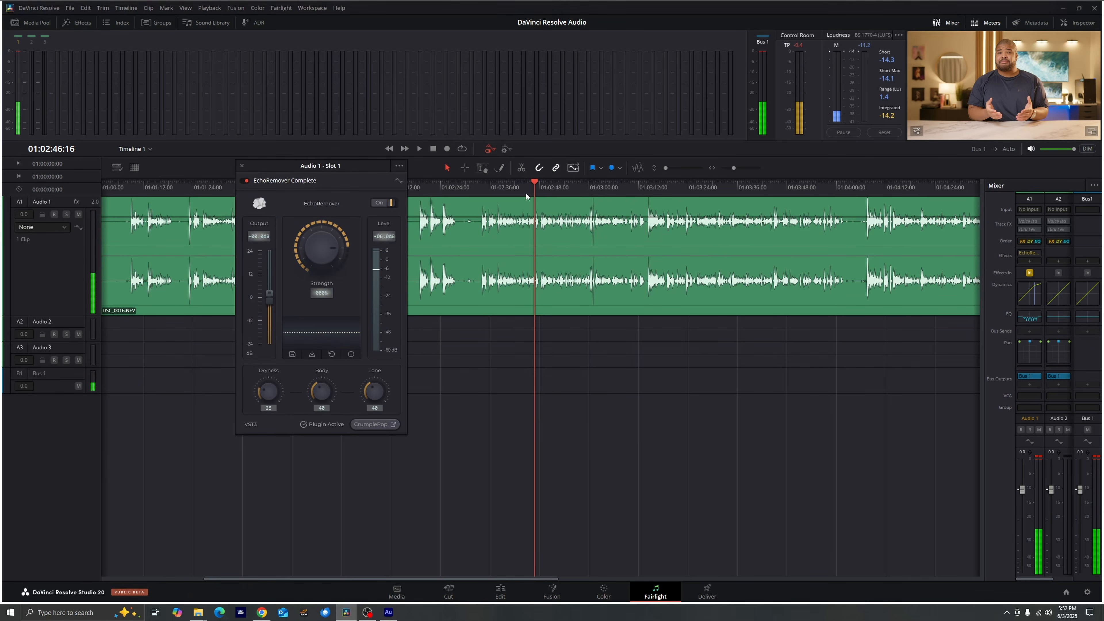
- Play the dialogue from 01:02:43:21, comparing the sound with EchoRemover bypassed and enabled
click(523, 194)
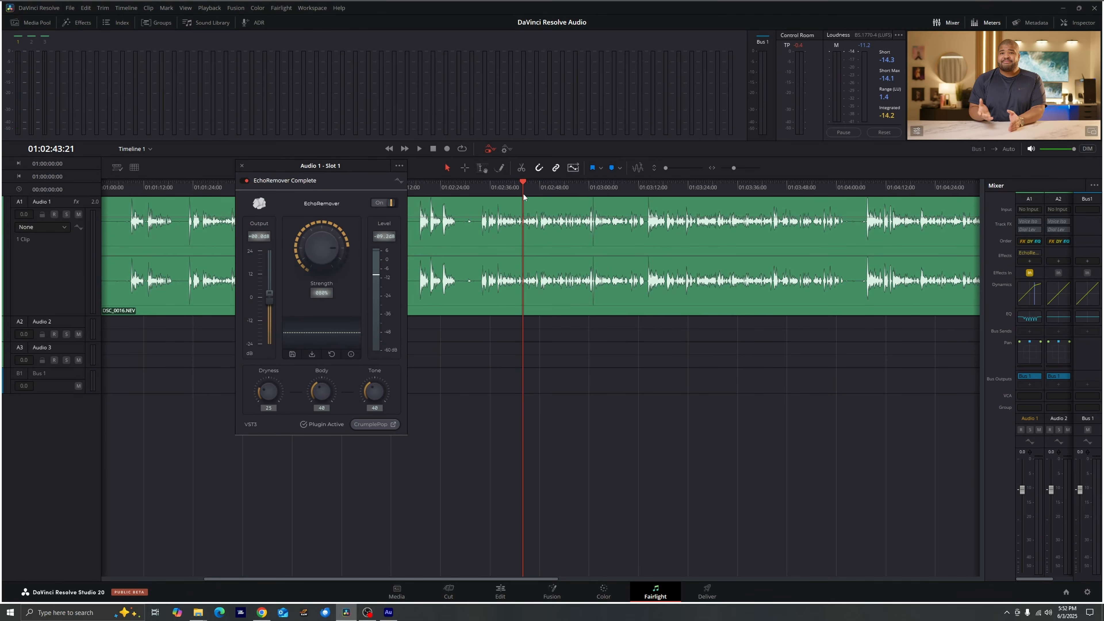
key(space)
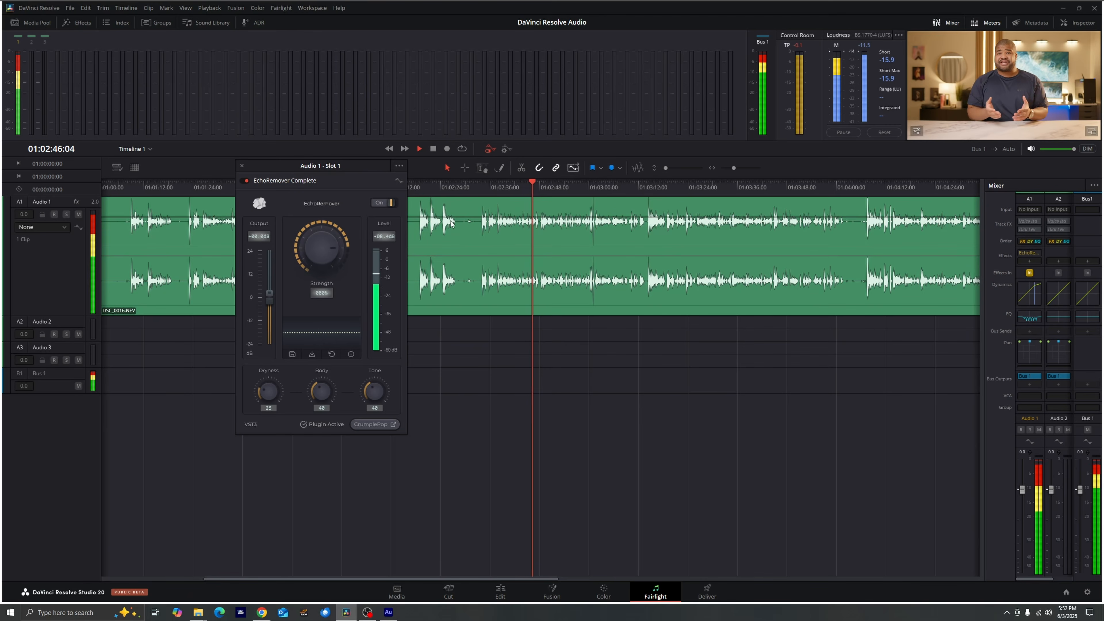
click(249, 181)
click(244, 181)
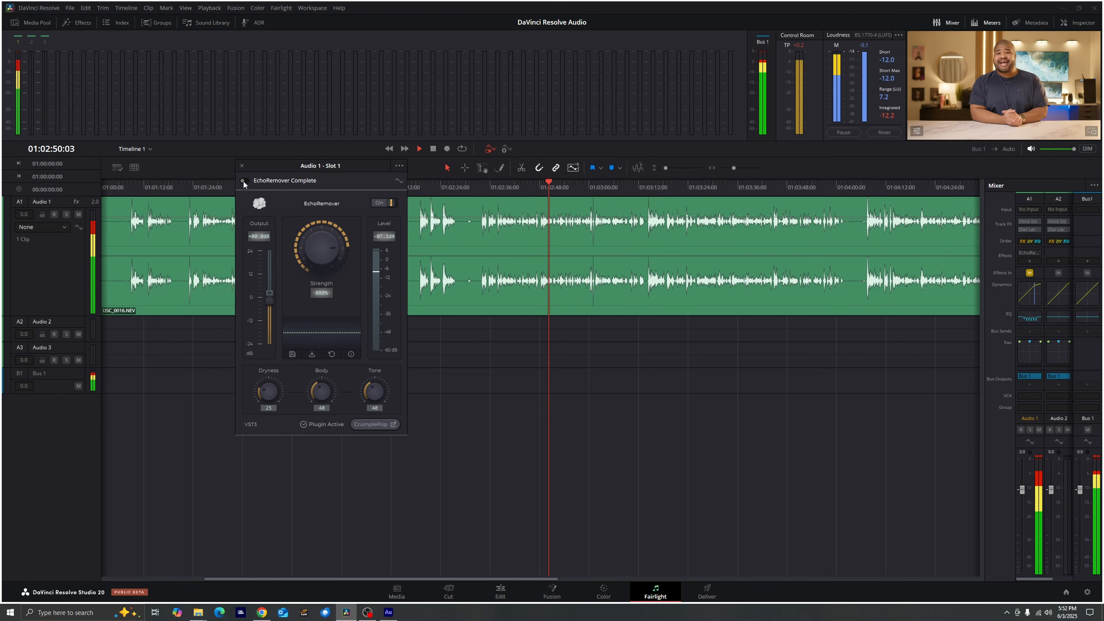
click(244, 182)
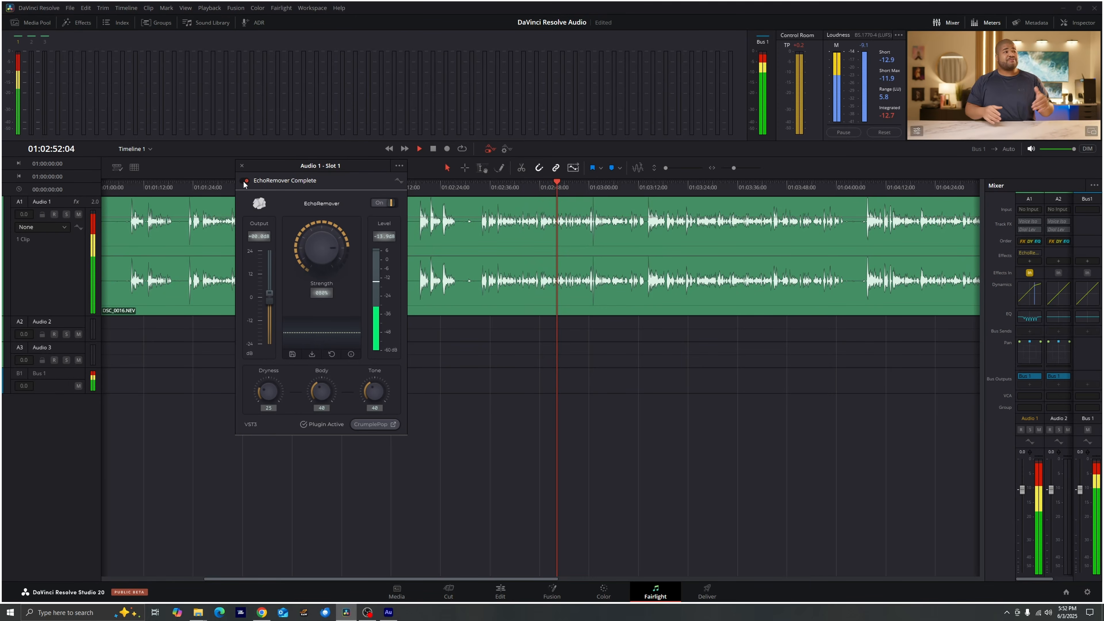
key(space)
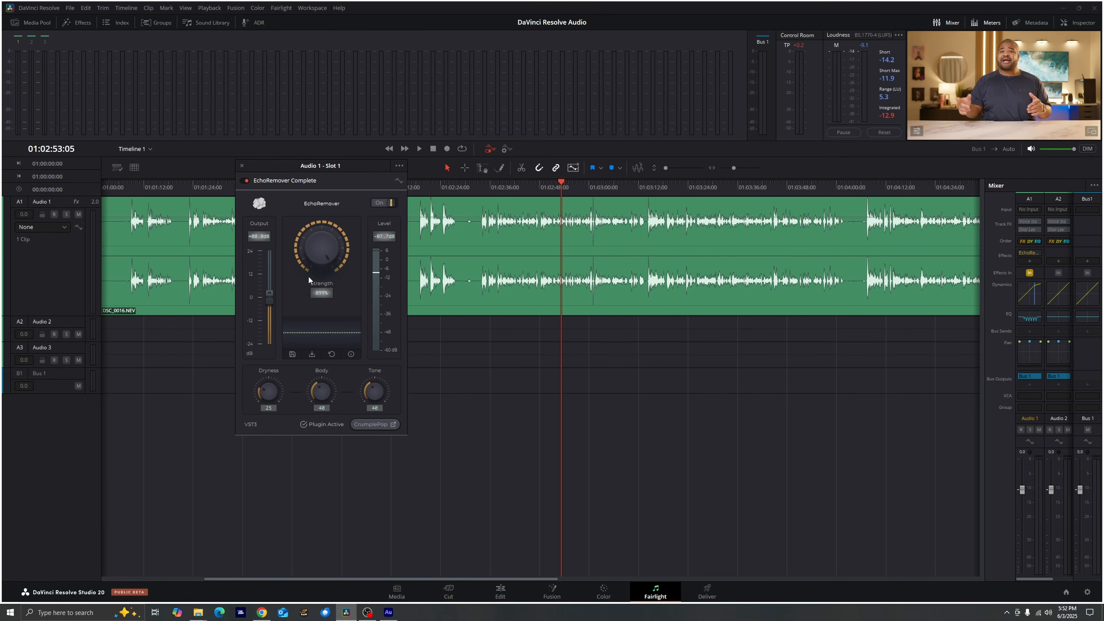
- Set EchoRemover's strength to 99% and its dryness and tone to 0, listen to the result, and close the effect
drag(268, 391, 240, 394)
key(space)
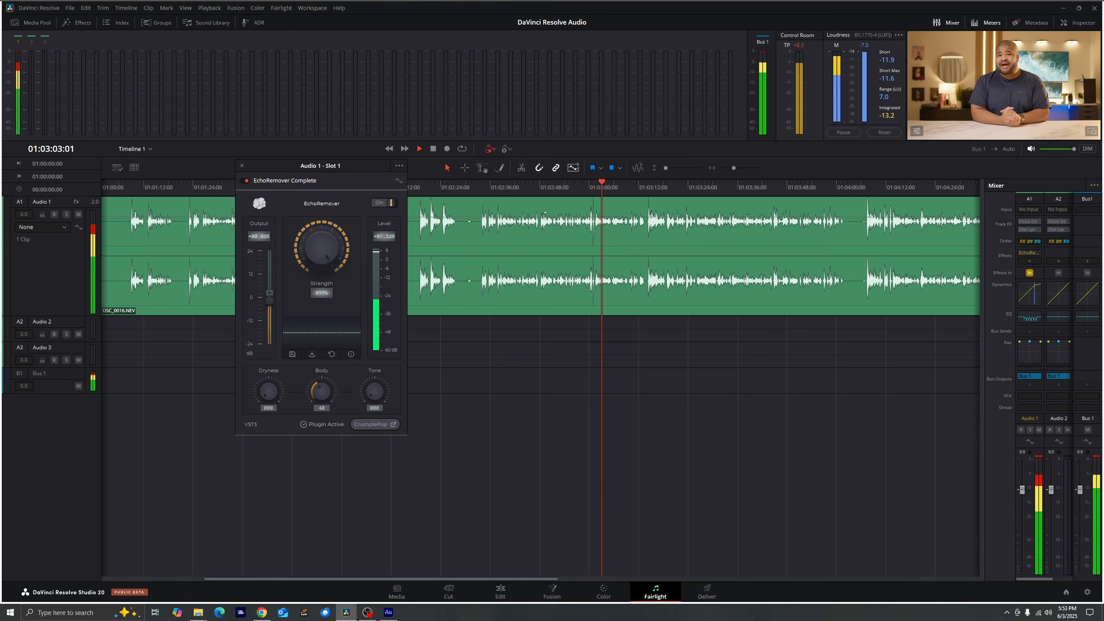
key(space)
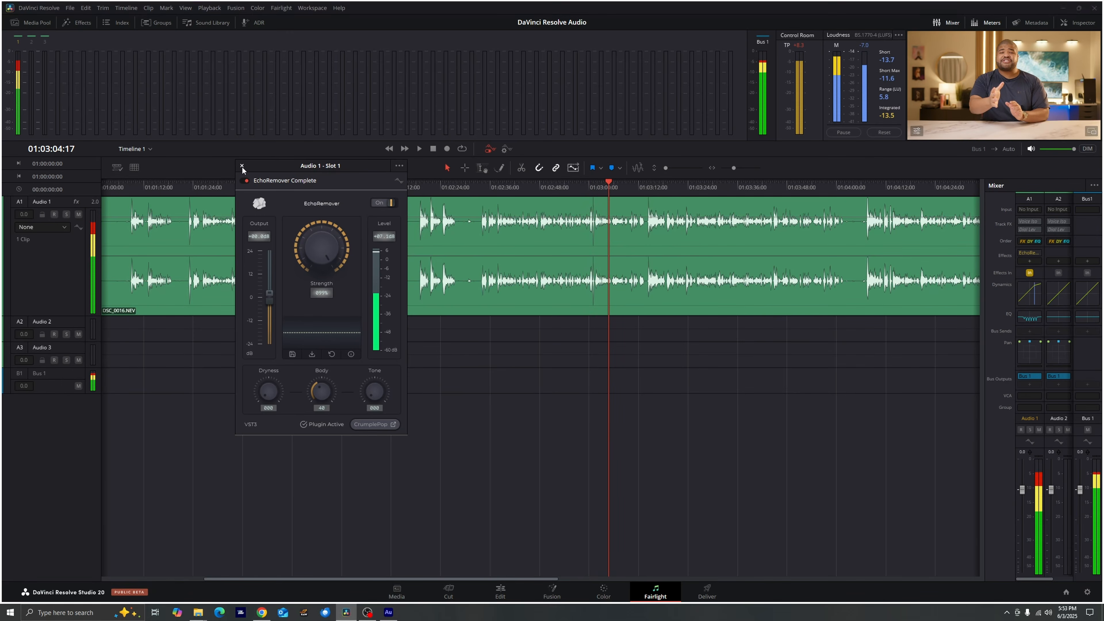
click(242, 166)
- Lower the Audio 1 equalizer's overall gain to 4.7, check the loudness in playback, trim it to 4.5, and close the equalizer
mouse_move(1028, 256)
click(1038, 319)
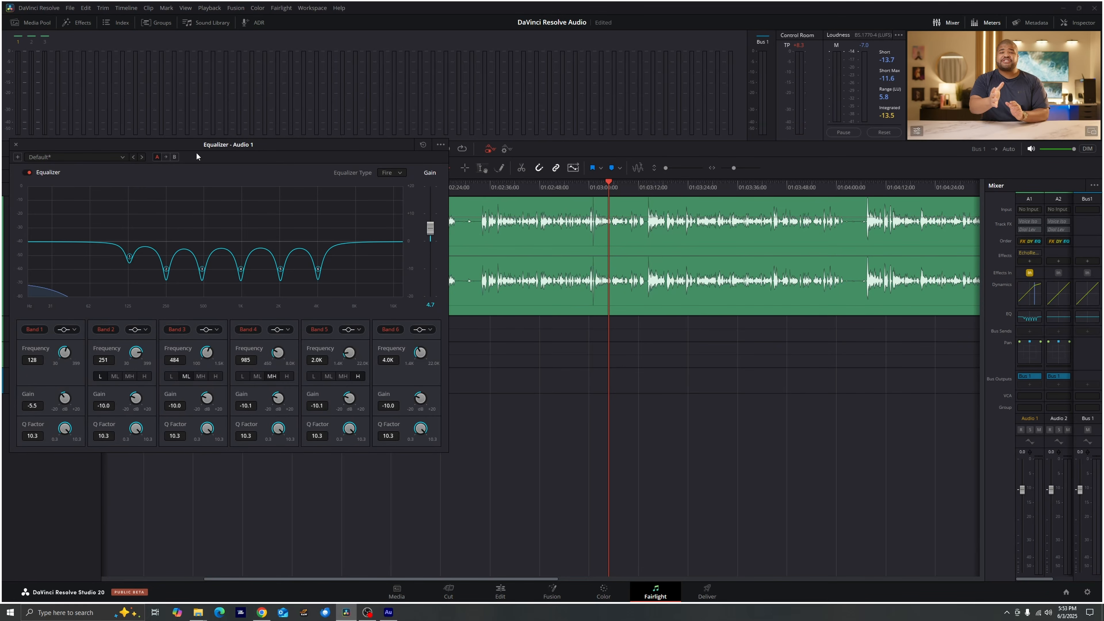
click(16, 147)
key(space)
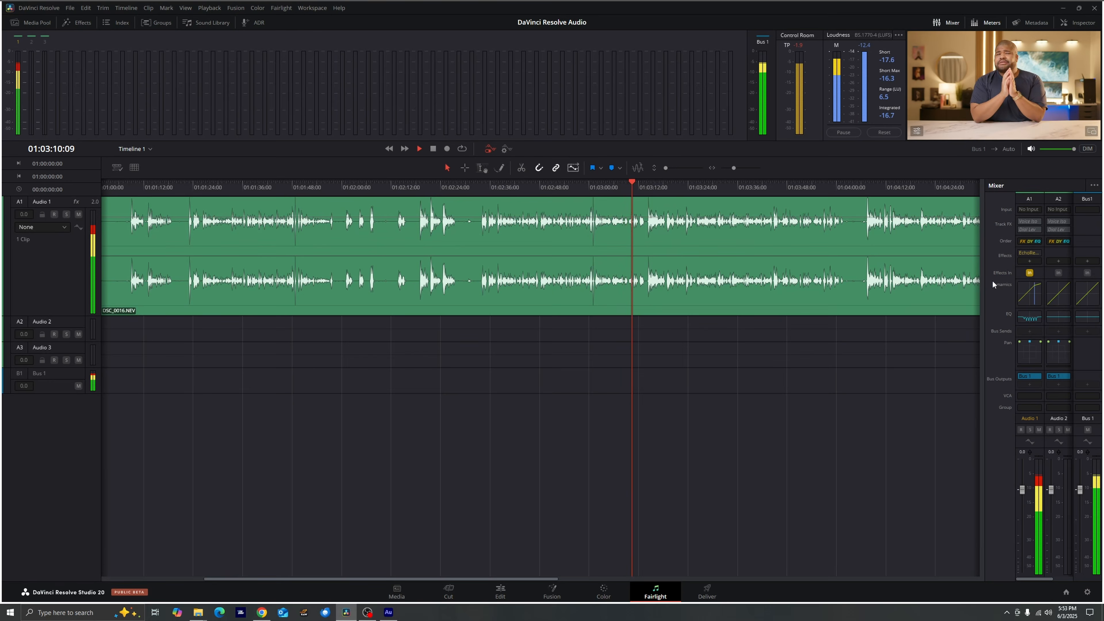
key(space)
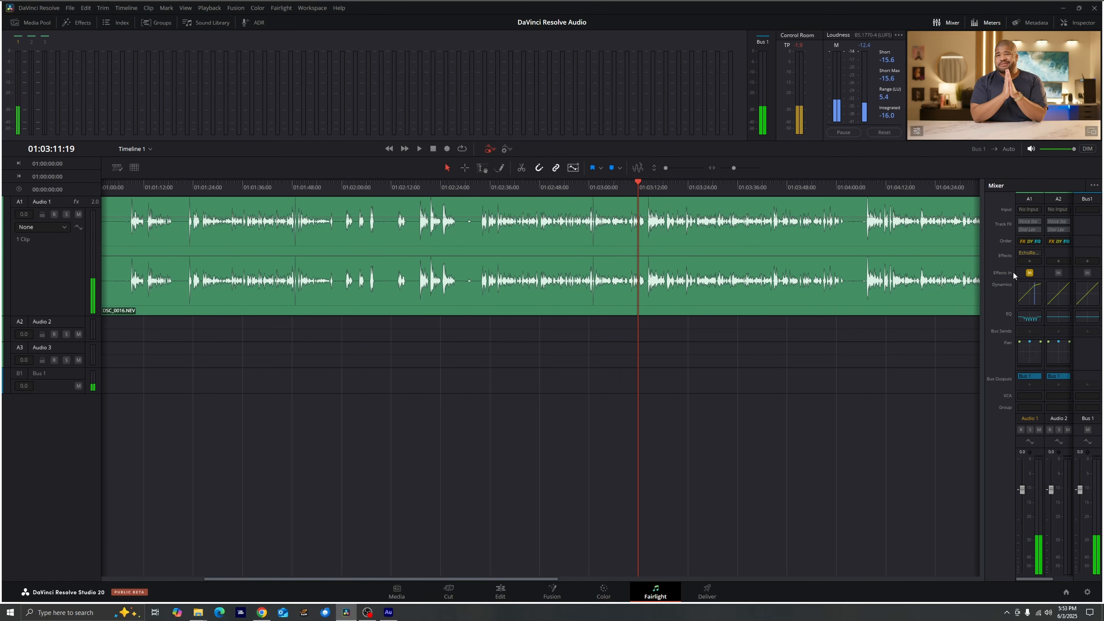
click(1034, 319)
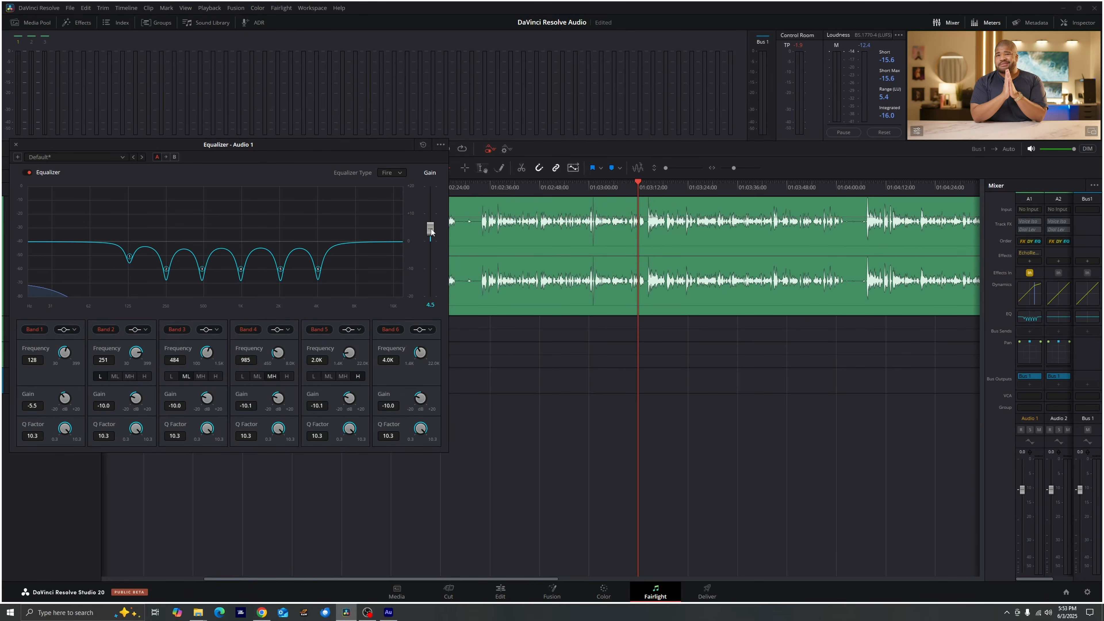
click(16, 145)
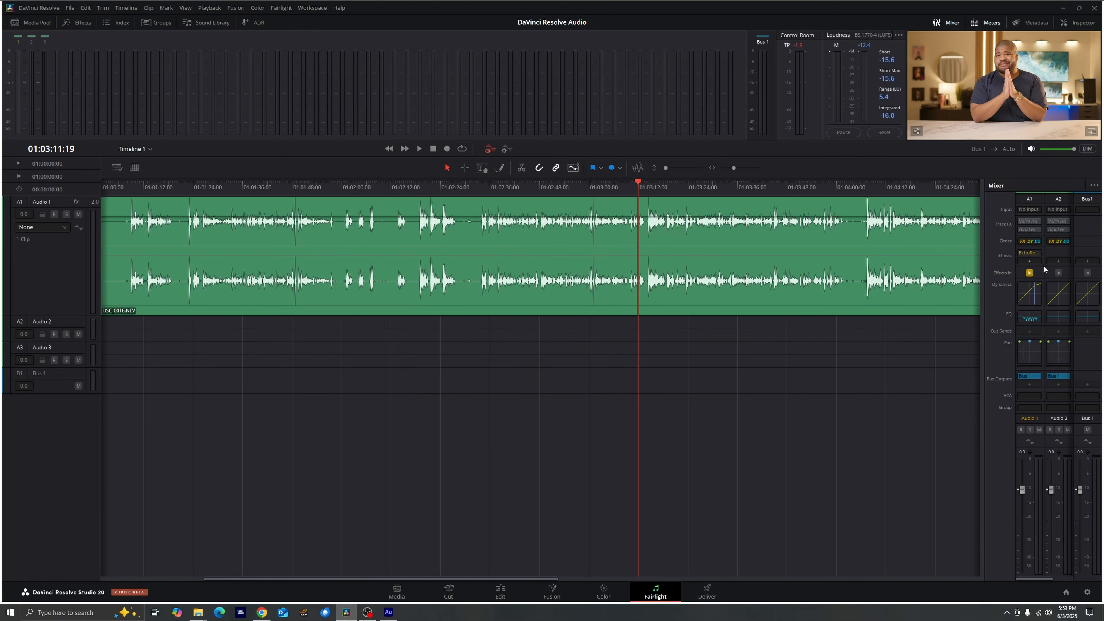
- Add the Fairlight FX De-Esser to Audio 1, close its window, and listen to the dialogue from around 01:02:39
click(1029, 261)
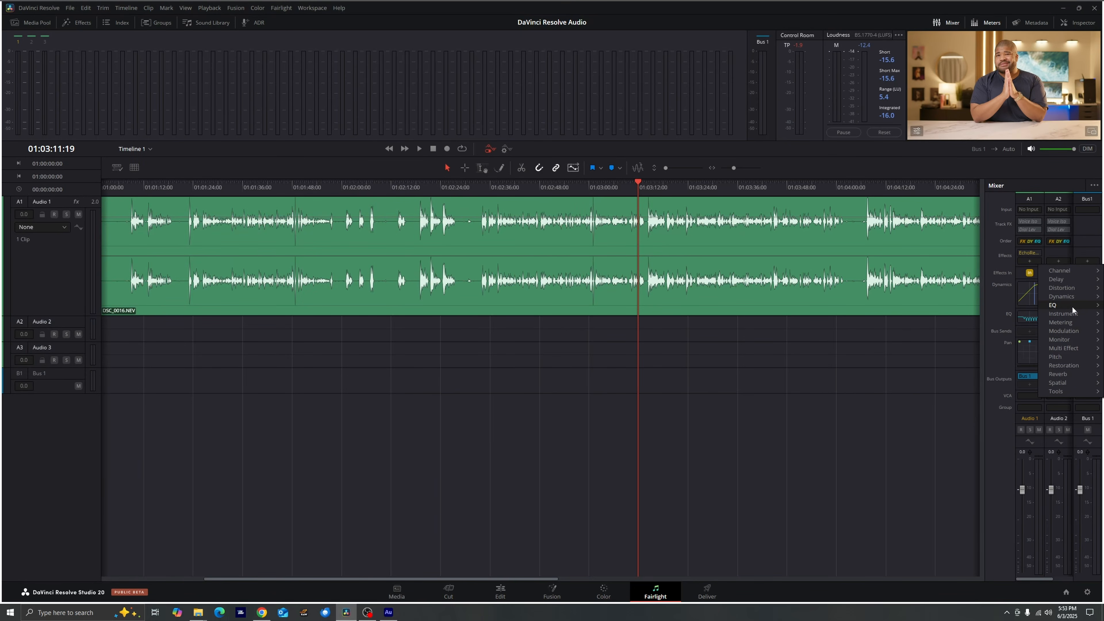
mouse_move(1073, 370)
mouse_move(1025, 366)
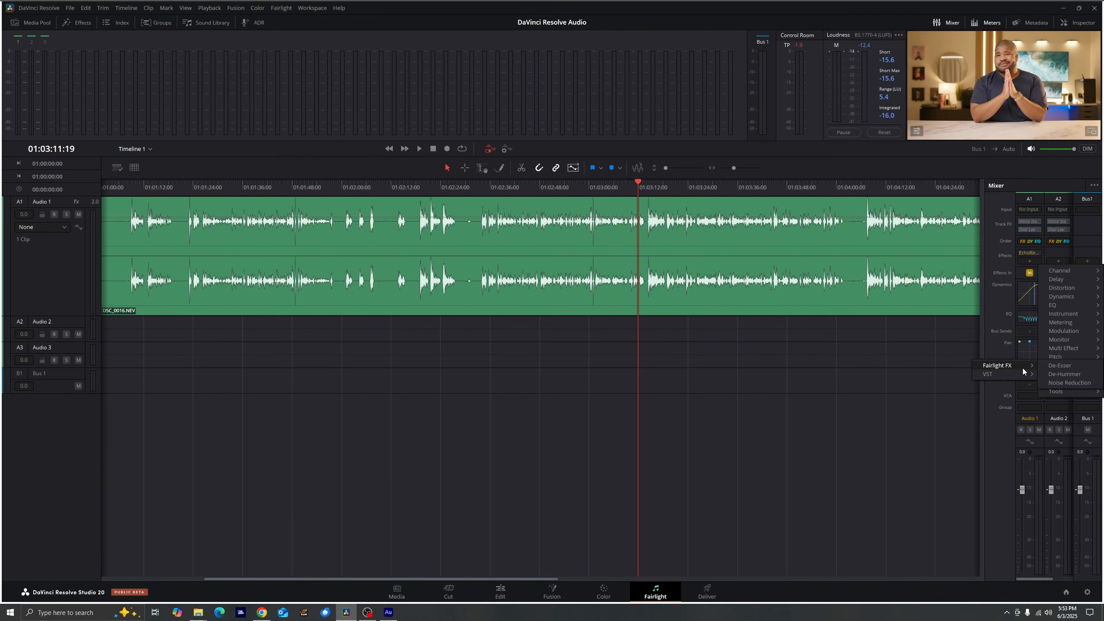
click(1069, 365)
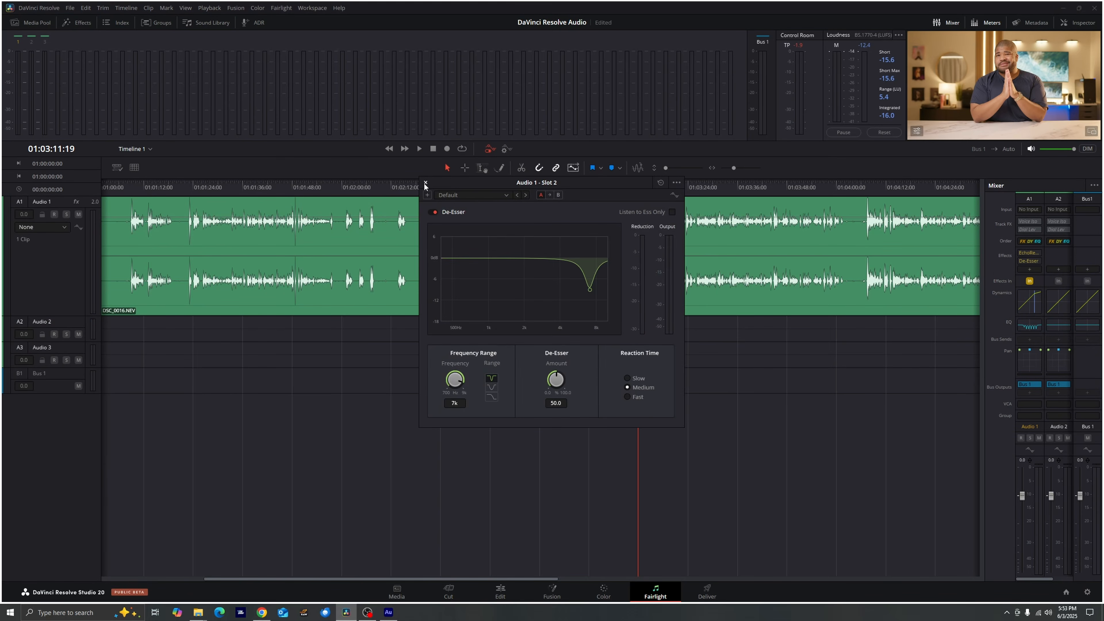
click(425, 183)
click(516, 188)
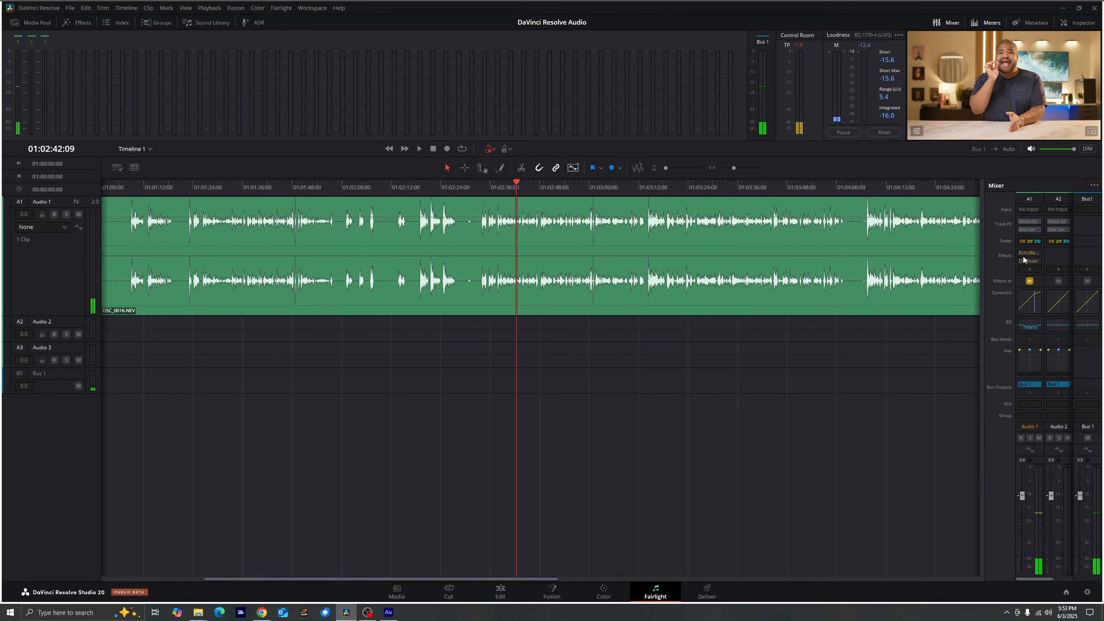
- Add a Multiband Compressor to Audio 1 with the Impact and Balance preset and move its window clear of the playhead
click(1029, 269)
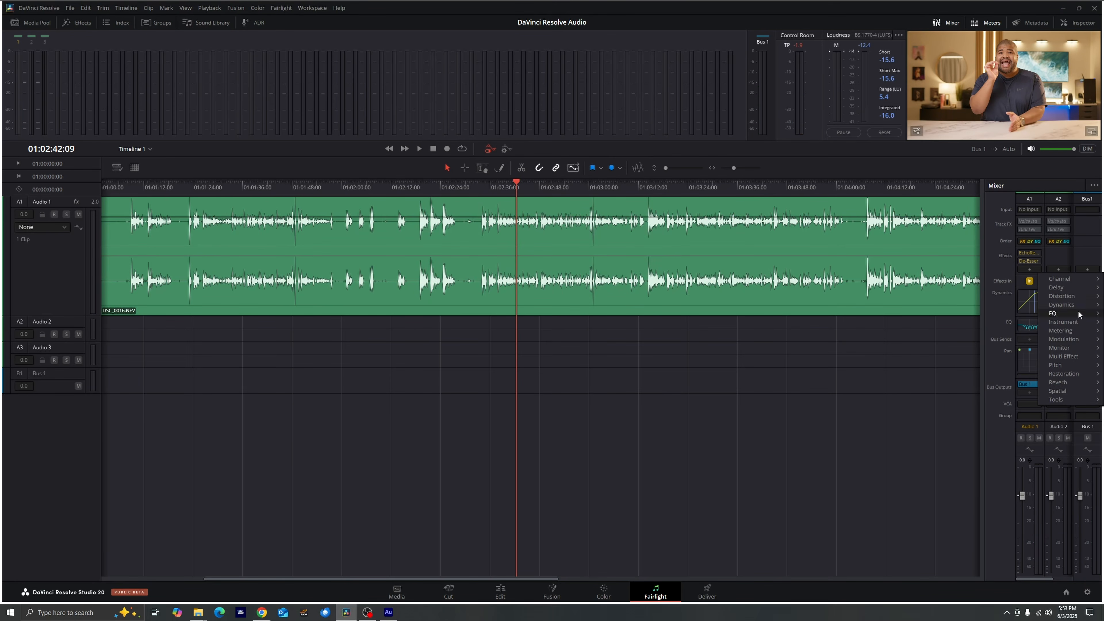
mouse_move(1077, 303)
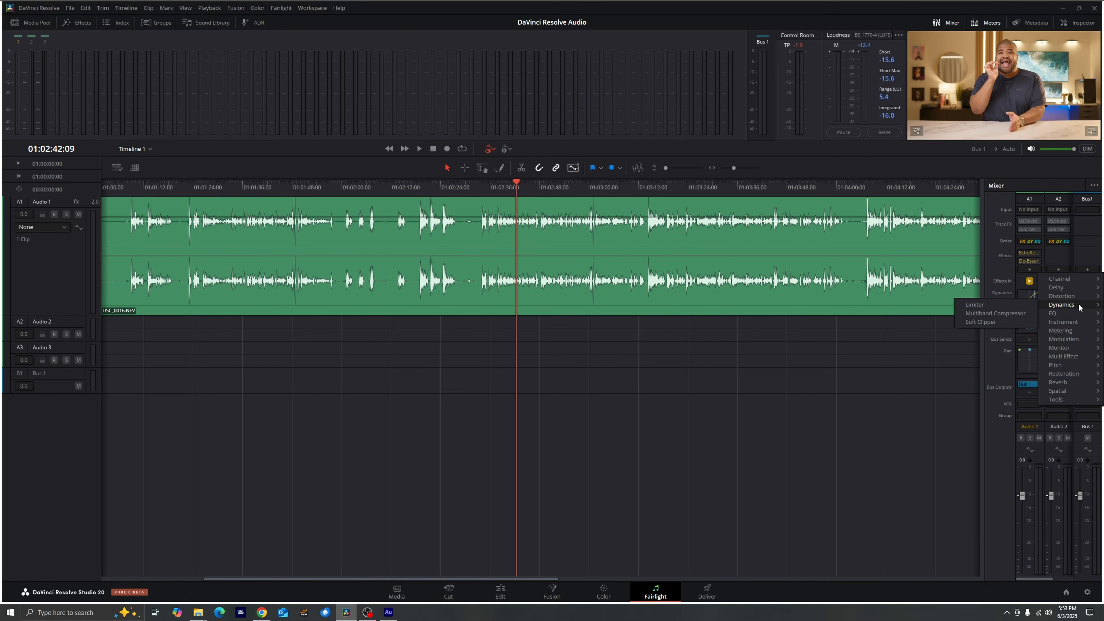
click(1023, 313)
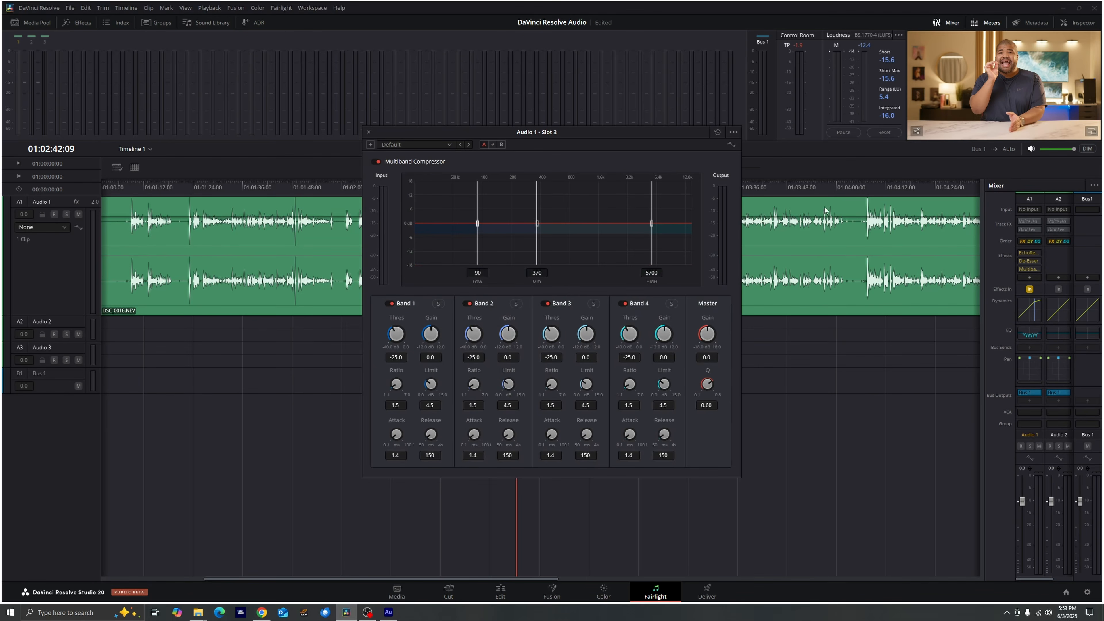
click(448, 147)
click(446, 156)
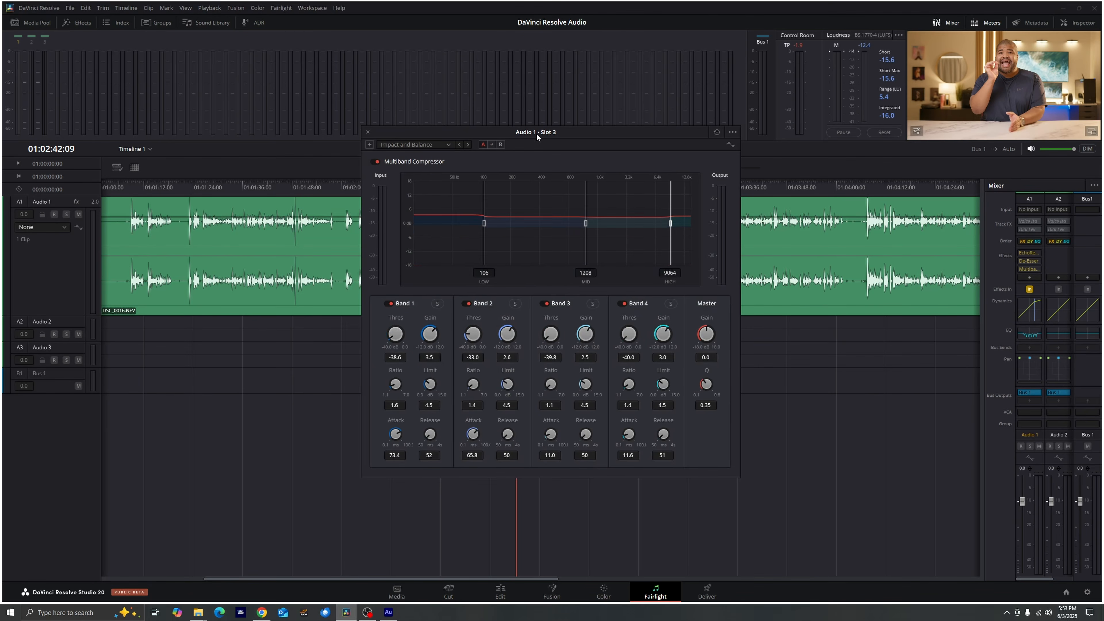
drag(533, 133, 224, 124)
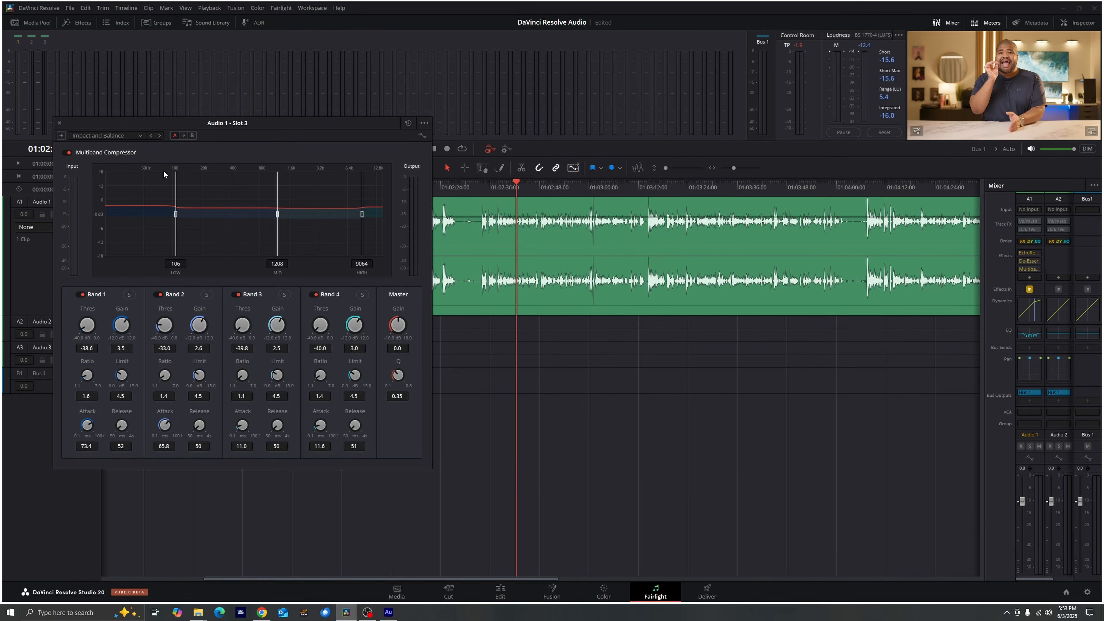
- Play the dialogue and compare the sound with the Multiband Compressor bypassed and enabled
key(space)
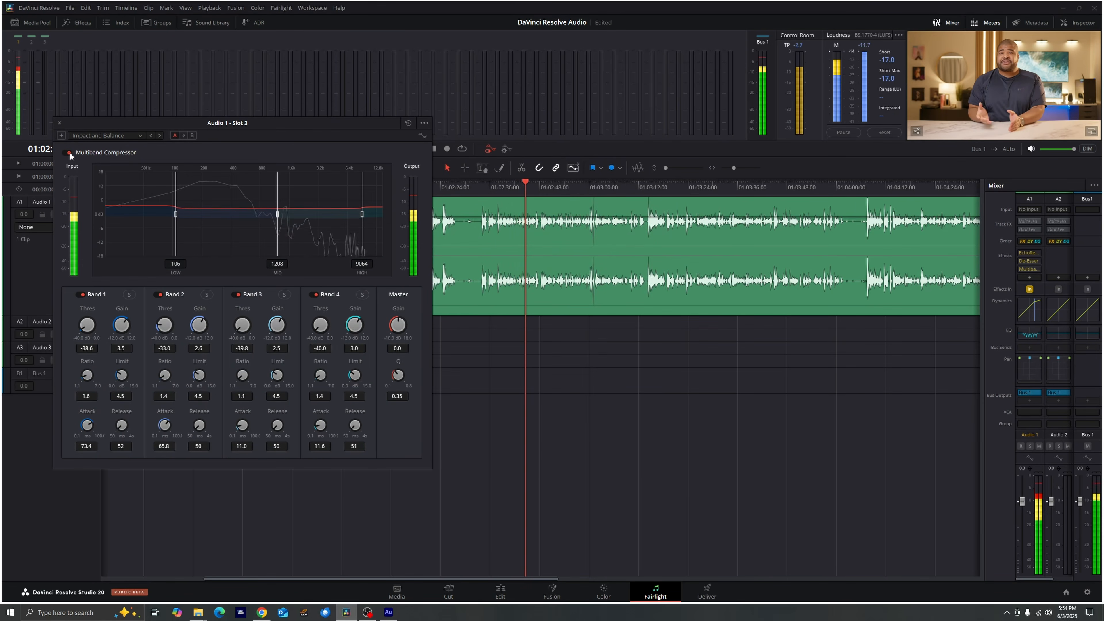
click(70, 151)
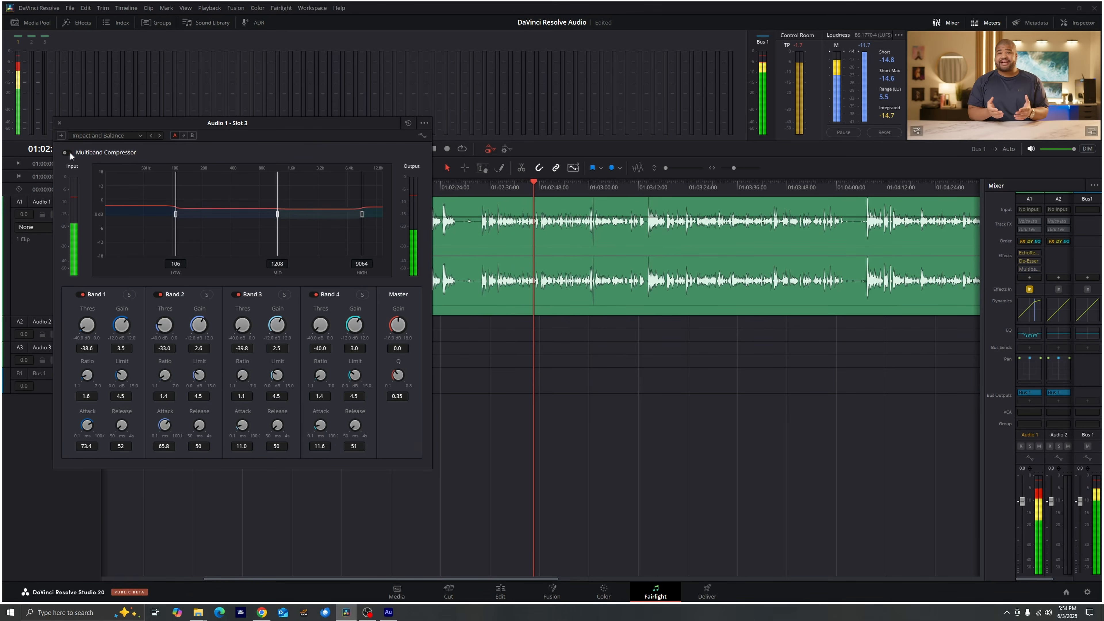
click(70, 152)
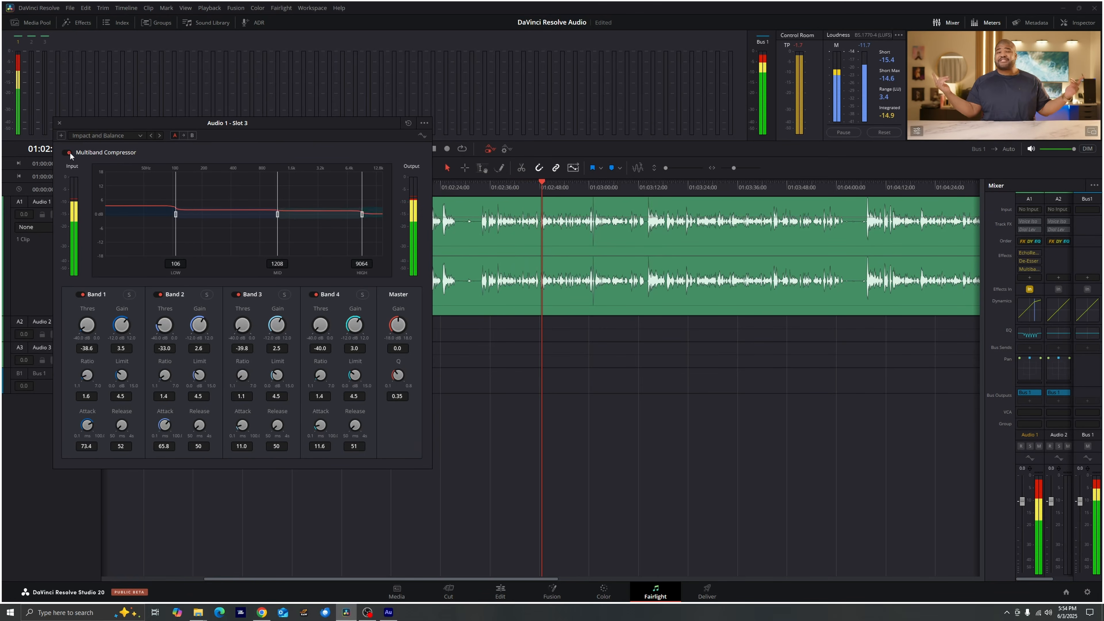
click(70, 153)
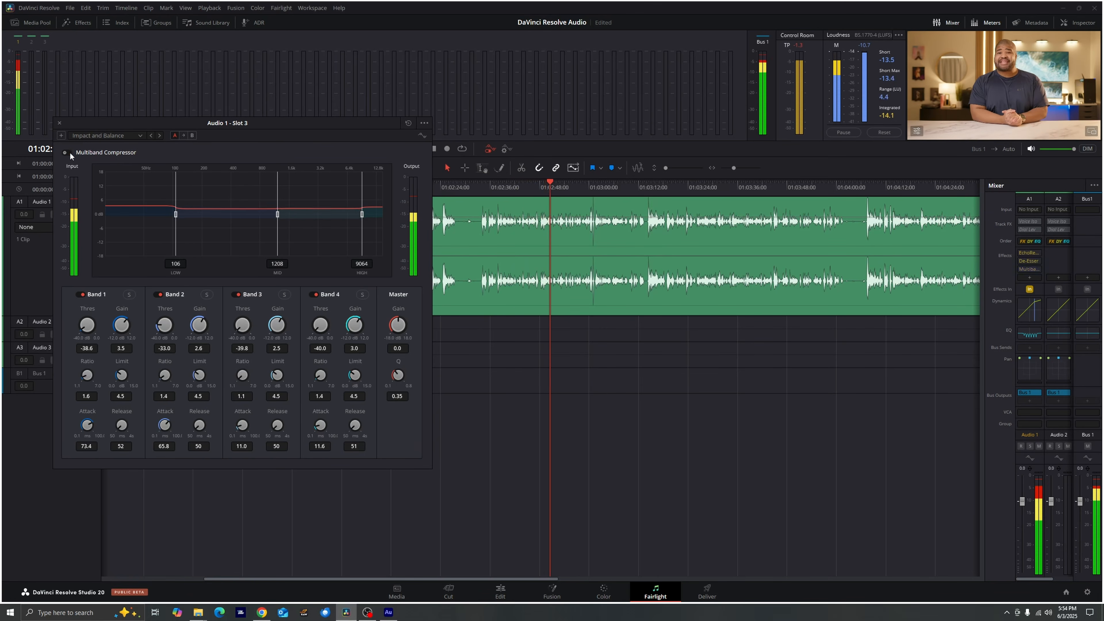
click(70, 152)
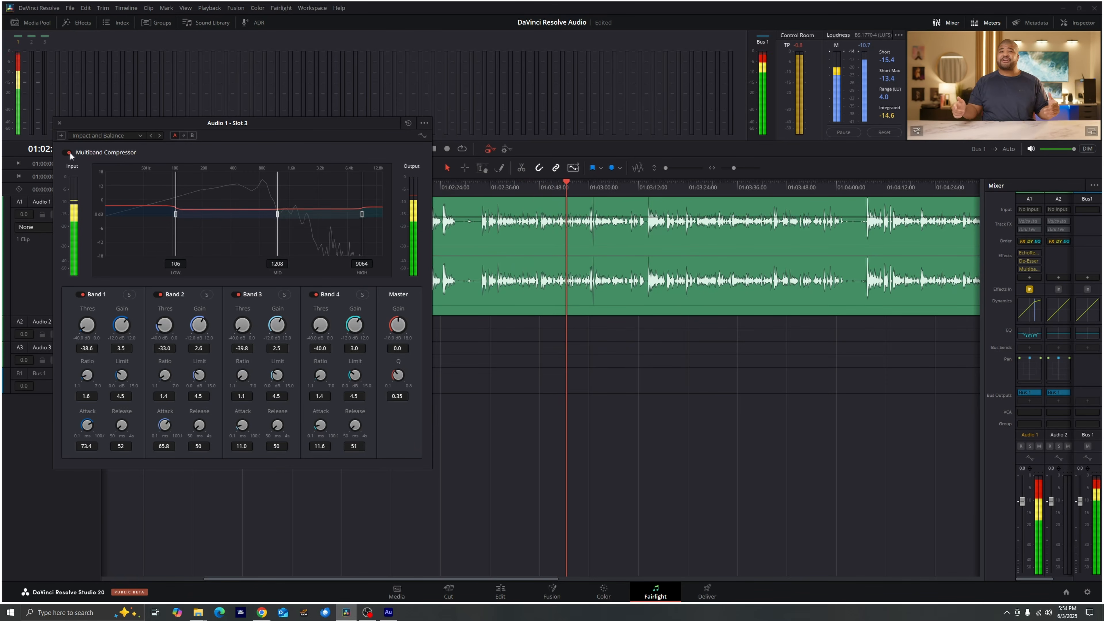
- Close the Multiband Compressor, stop playback, and delete the effect from Audio 1
click(57, 123)
key(space)
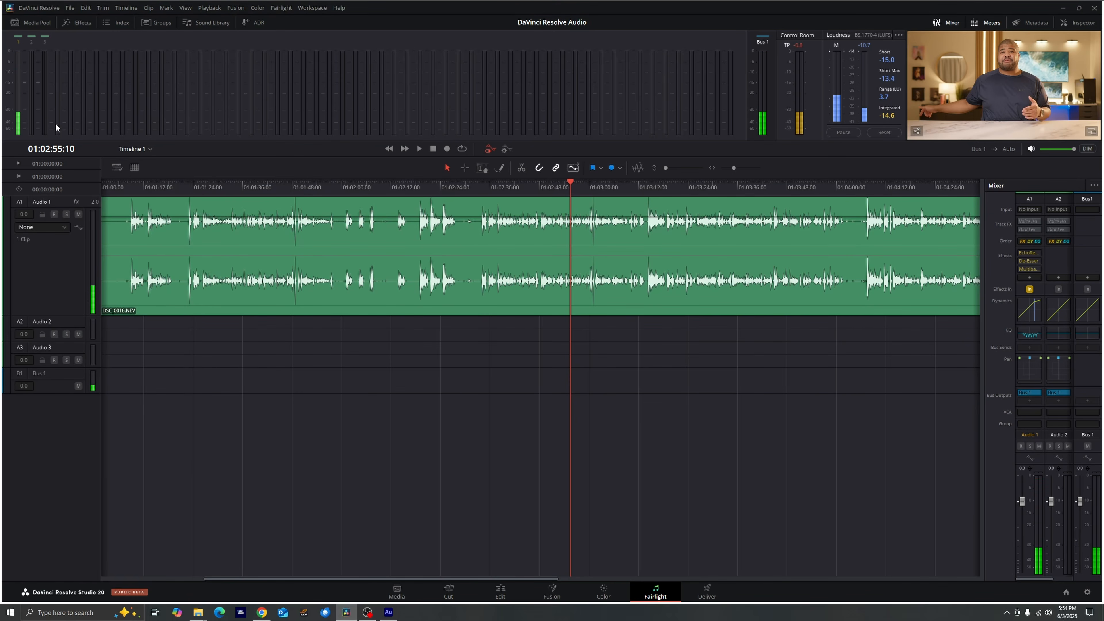
click(1037, 269)
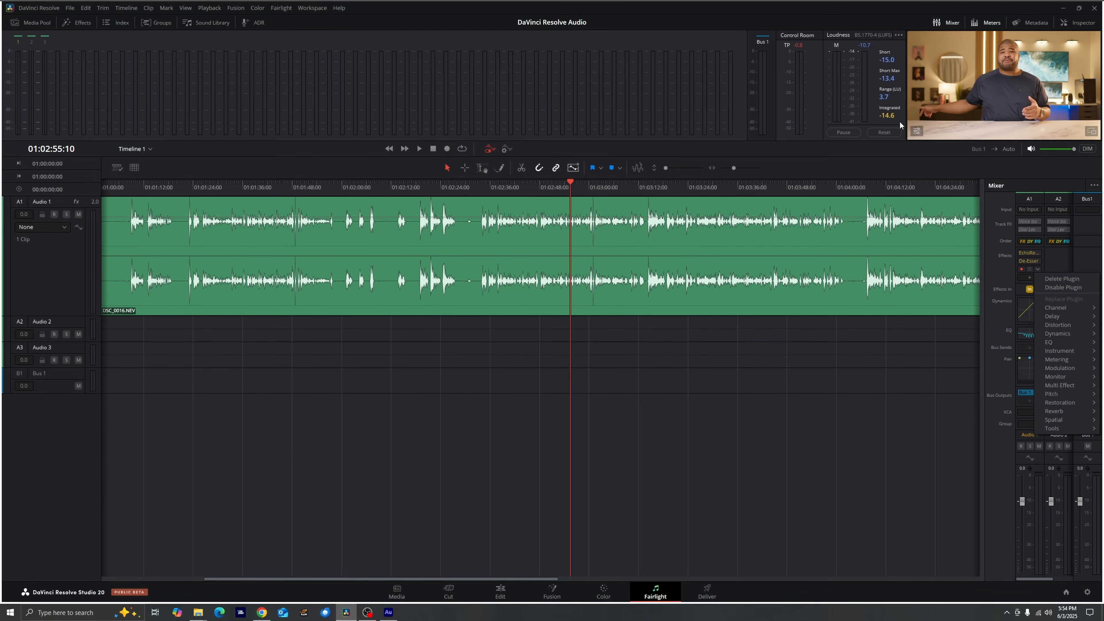
click(1059, 287)
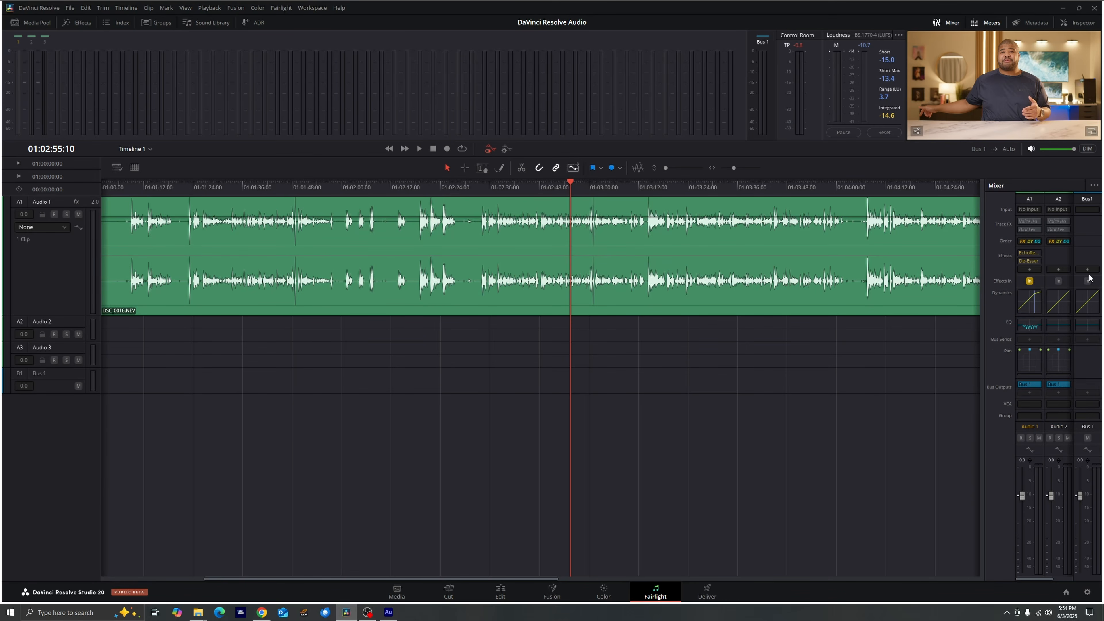
- Add a Limiter to Bus 1 with its input level and ceiling at -1.0, and close its window
click(1087, 270)
mouse_move(1081, 332)
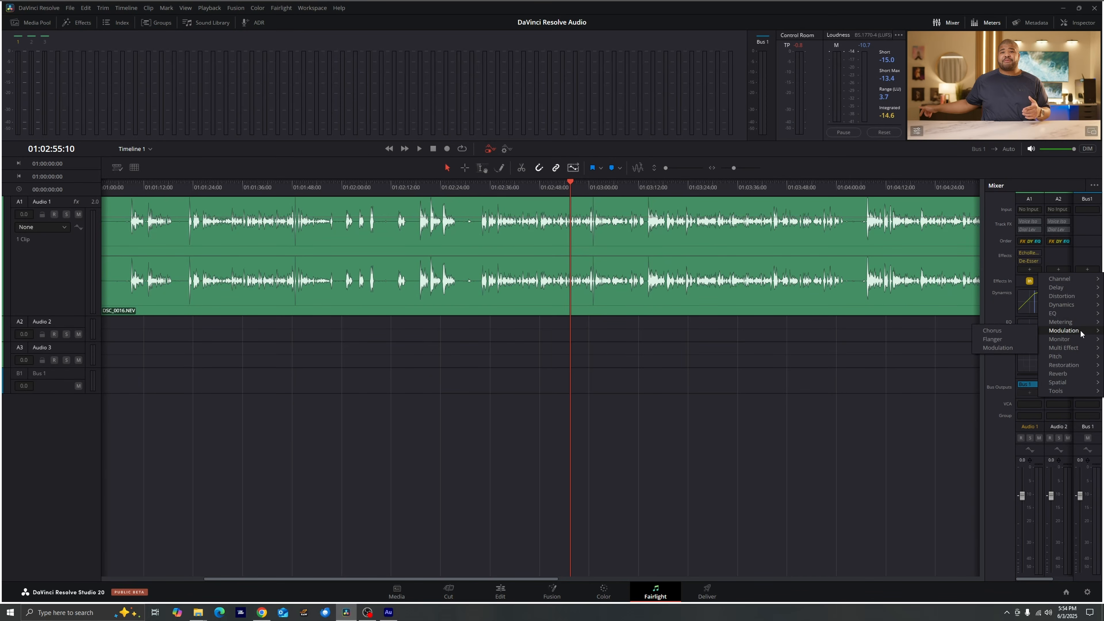
mouse_move(1082, 306)
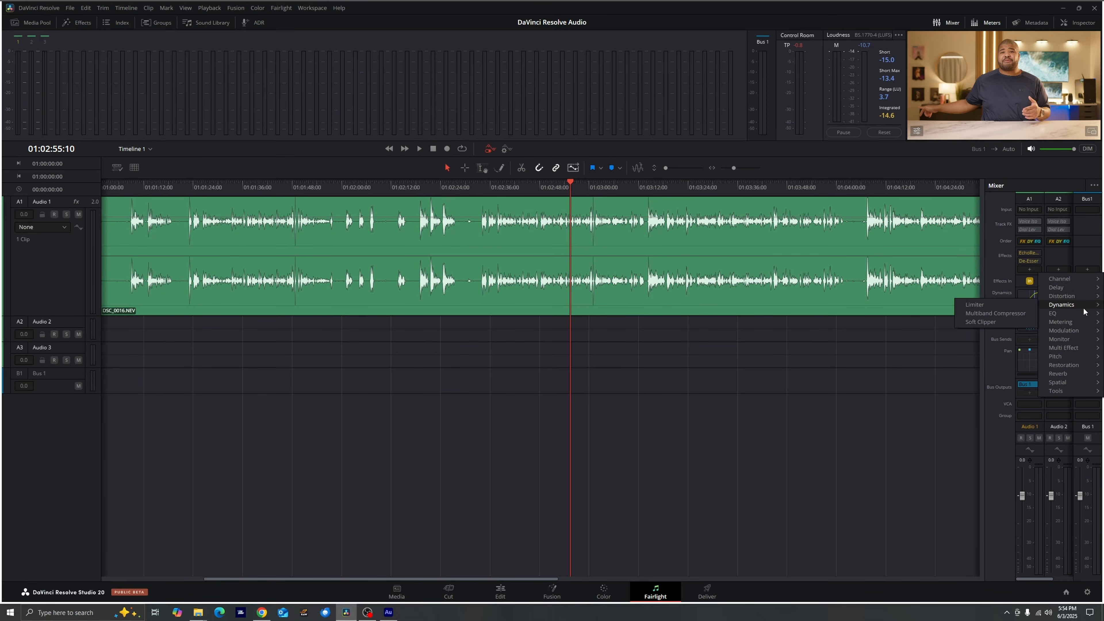
click(974, 305)
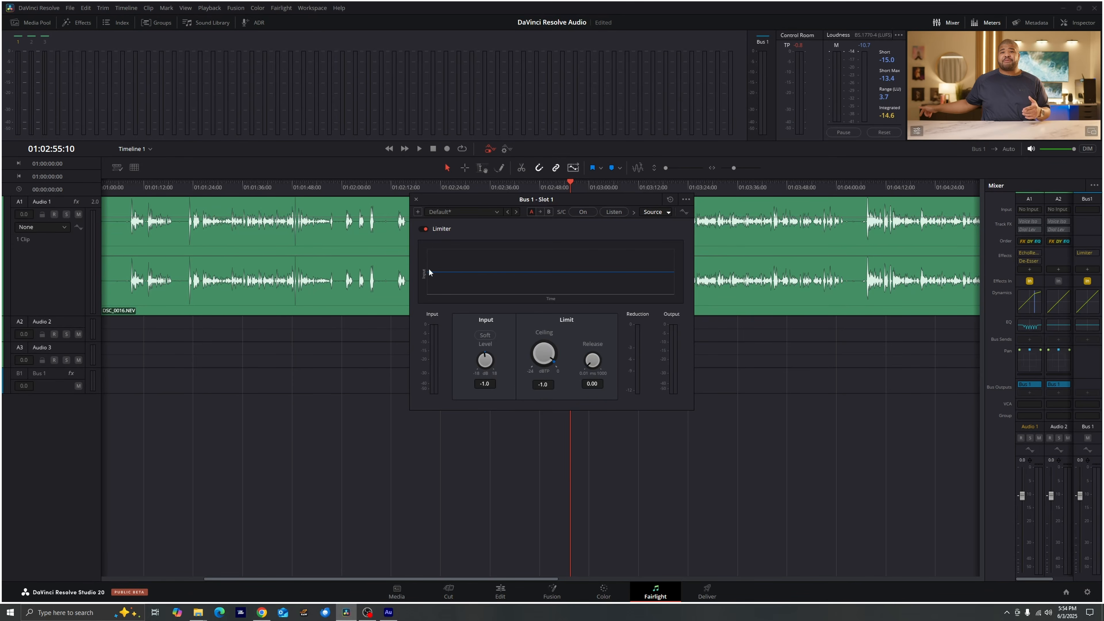
click(416, 200)
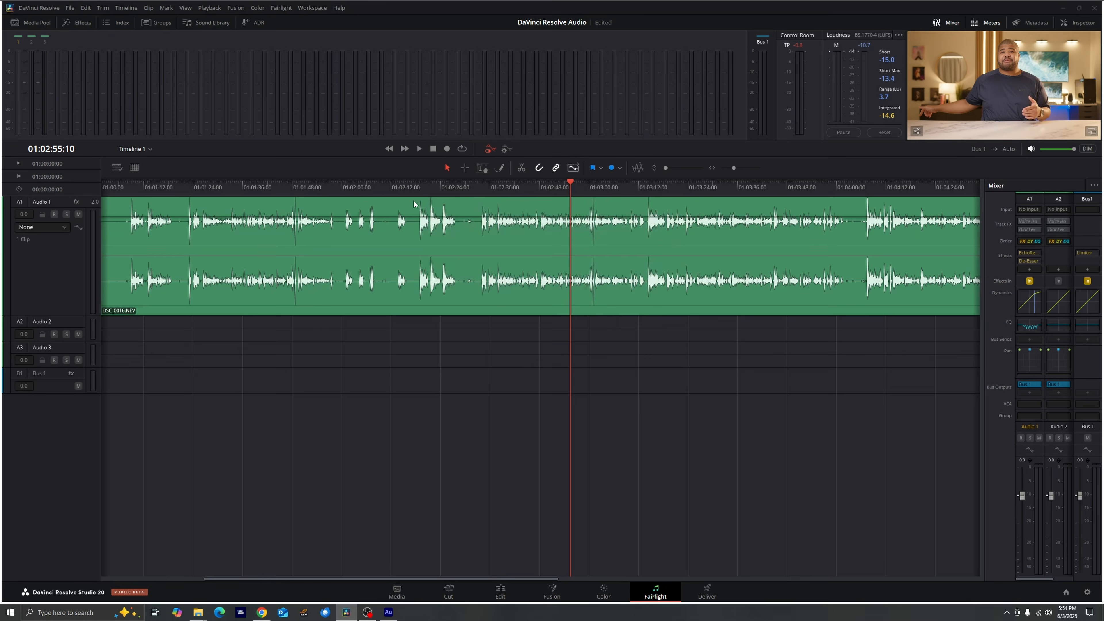
- Check the limited mix's loudness in playback, set the Audio 1 equalizer's overall gain to 5.8, recheck the loudness, and close the equalizer
click(504, 193)
key(space)
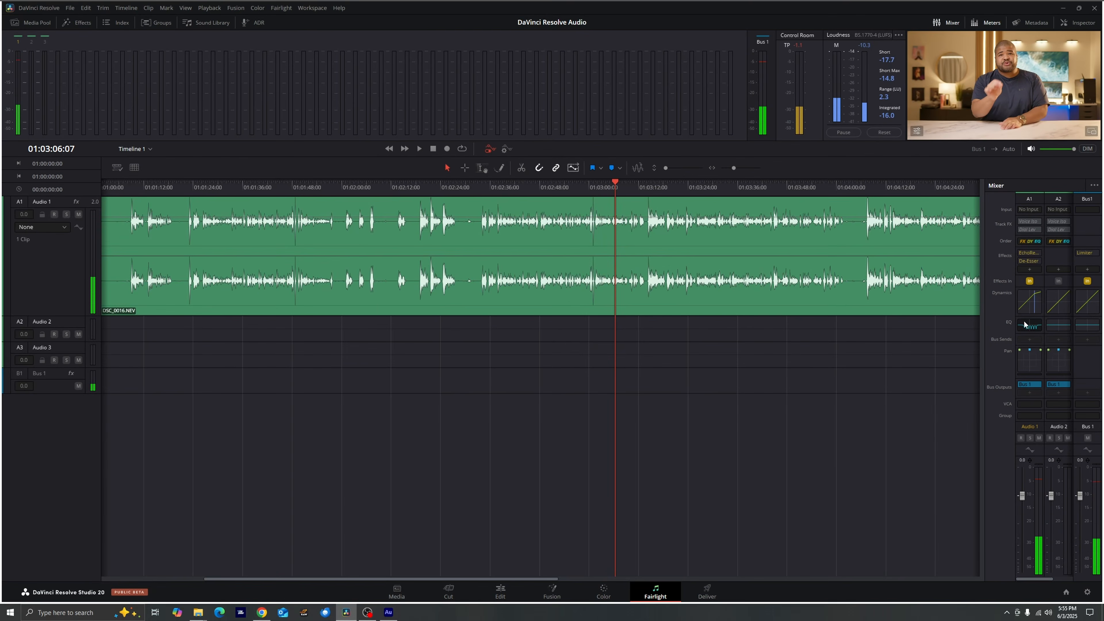
double_click(1028, 329)
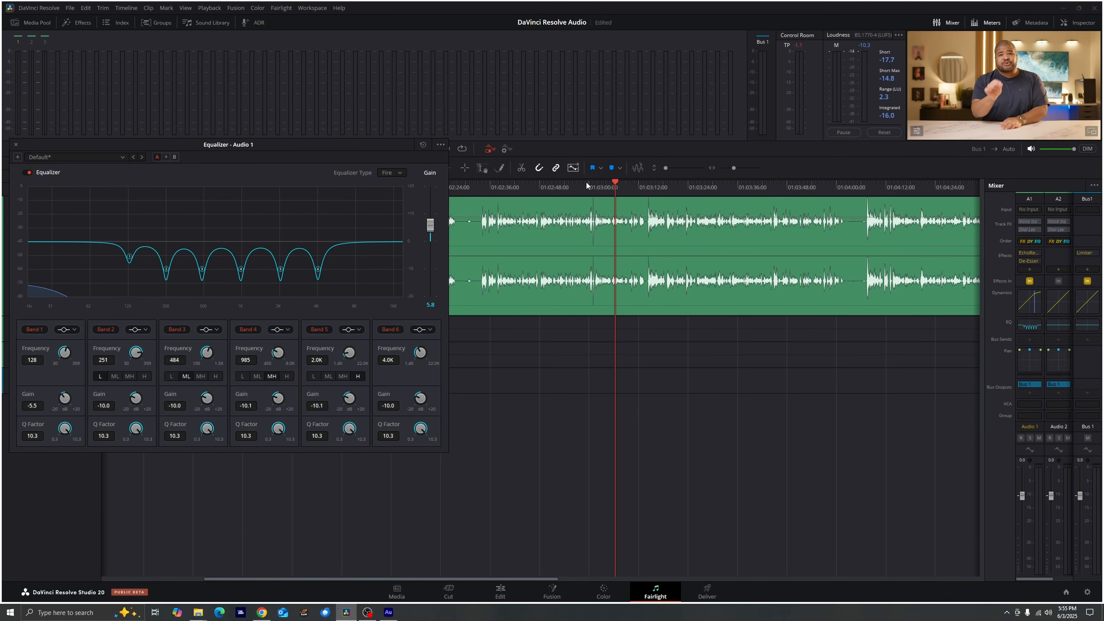
click(566, 187)
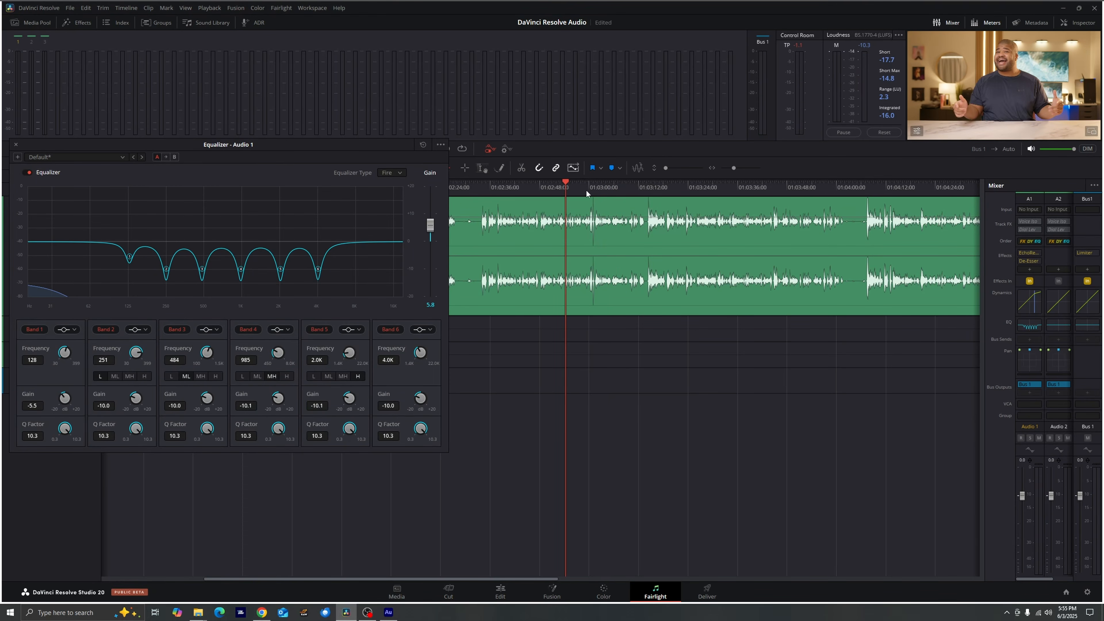
click(16, 145)
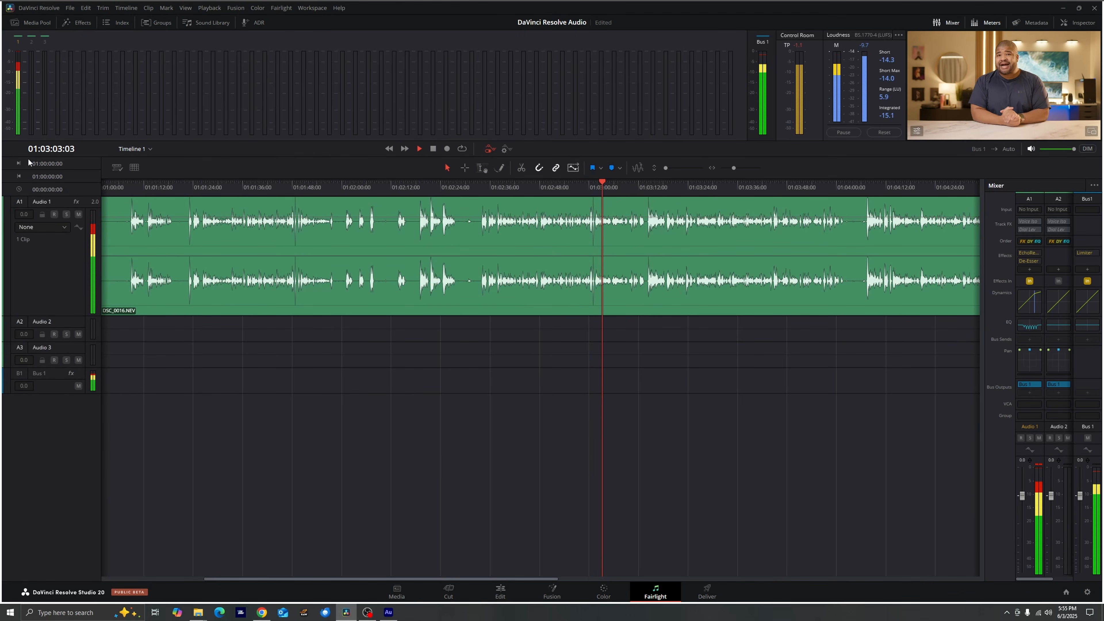
key(space)
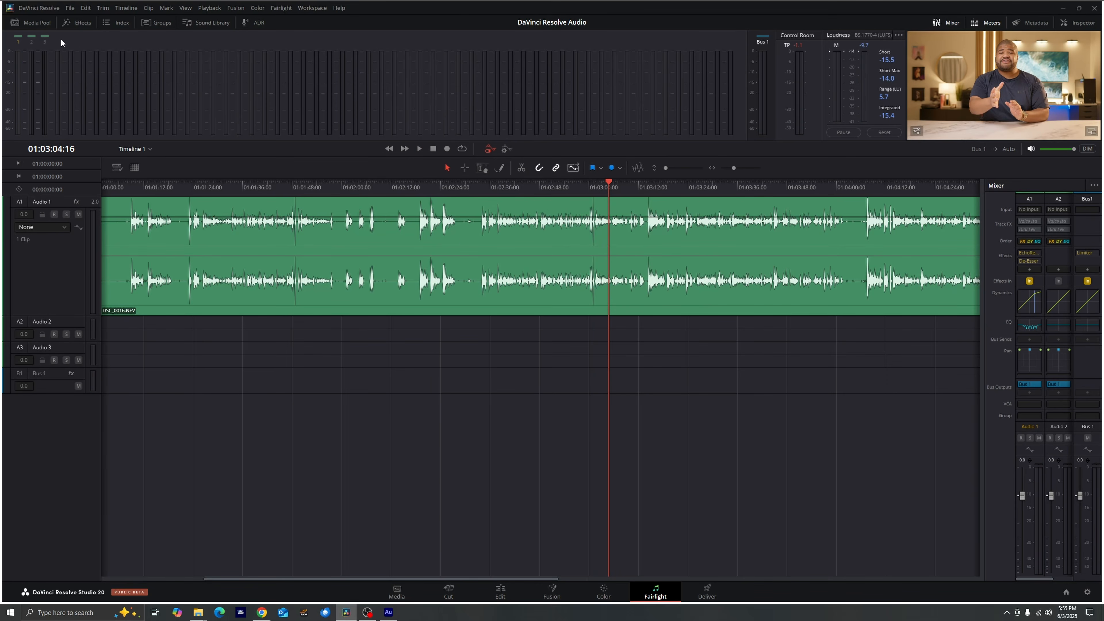
right_click(513, 260)
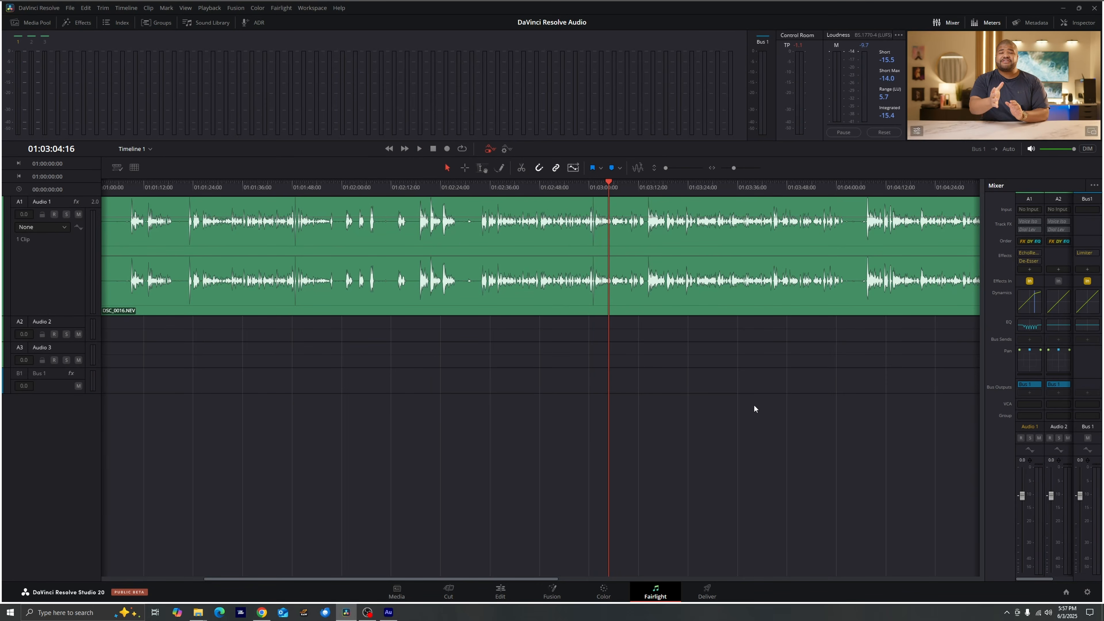